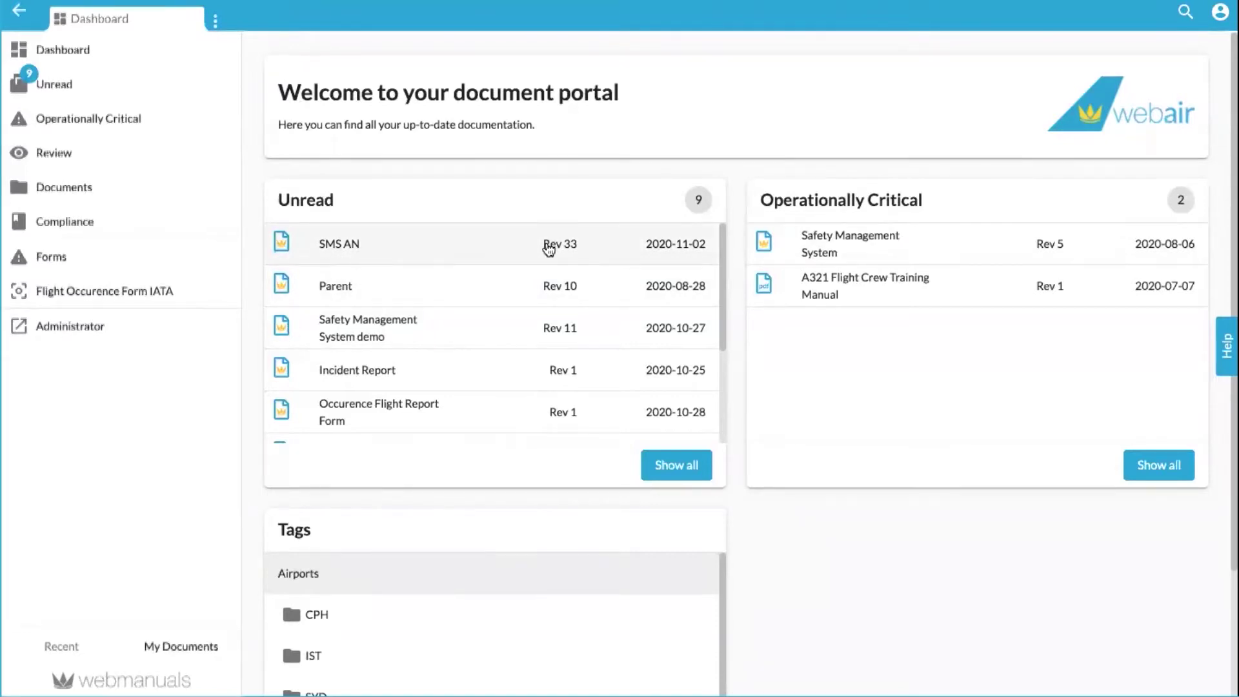
Open the unread SMS AN manual and jump from its Table of Contents to page 0.2 List of Effective Pages.
{"action": "left_click", "coordinate": [413, 256]}
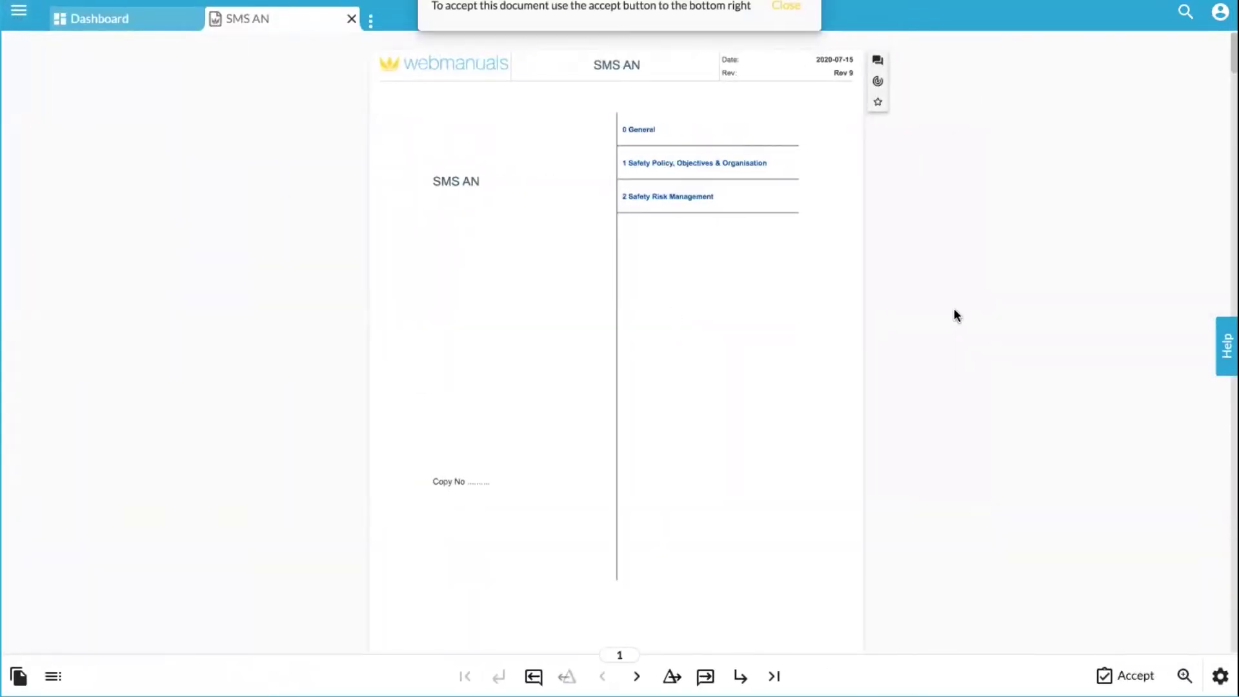
{"action": "scroll", "coordinate": [953, 310], "scroll_direction": "down", "scroll_amount": 10}
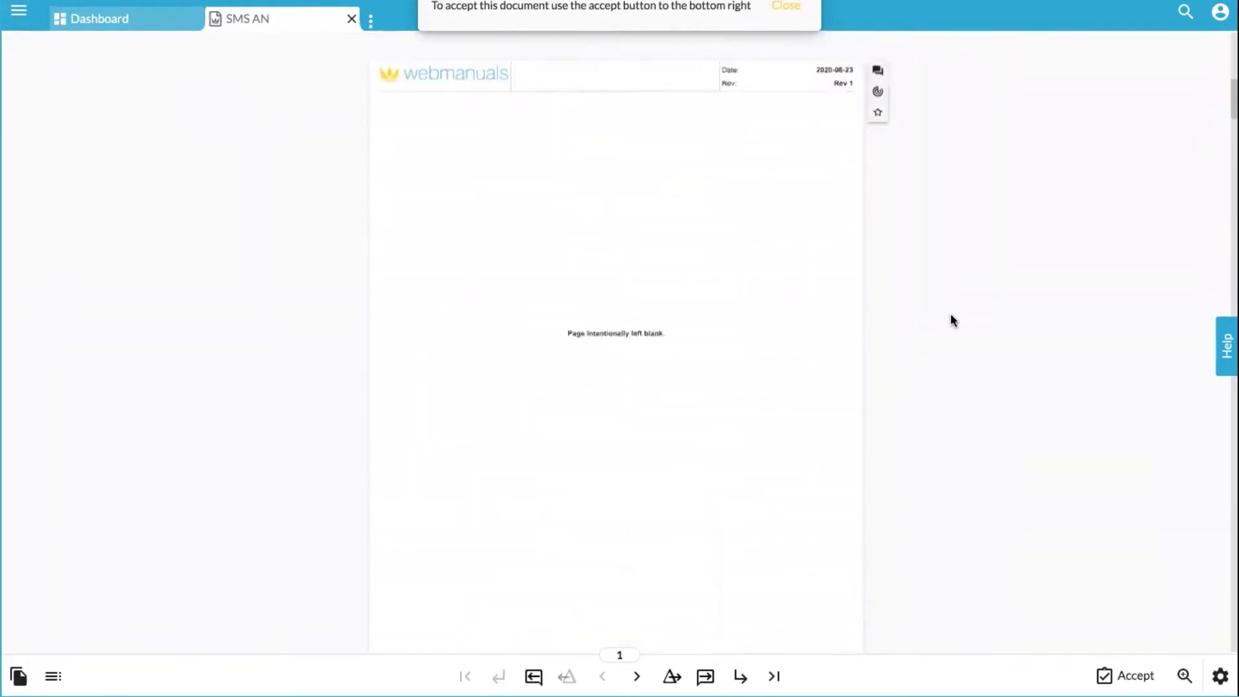
{"action": "scroll", "coordinate": [950, 332], "scroll_direction": "down", "scroll_amount": 10}
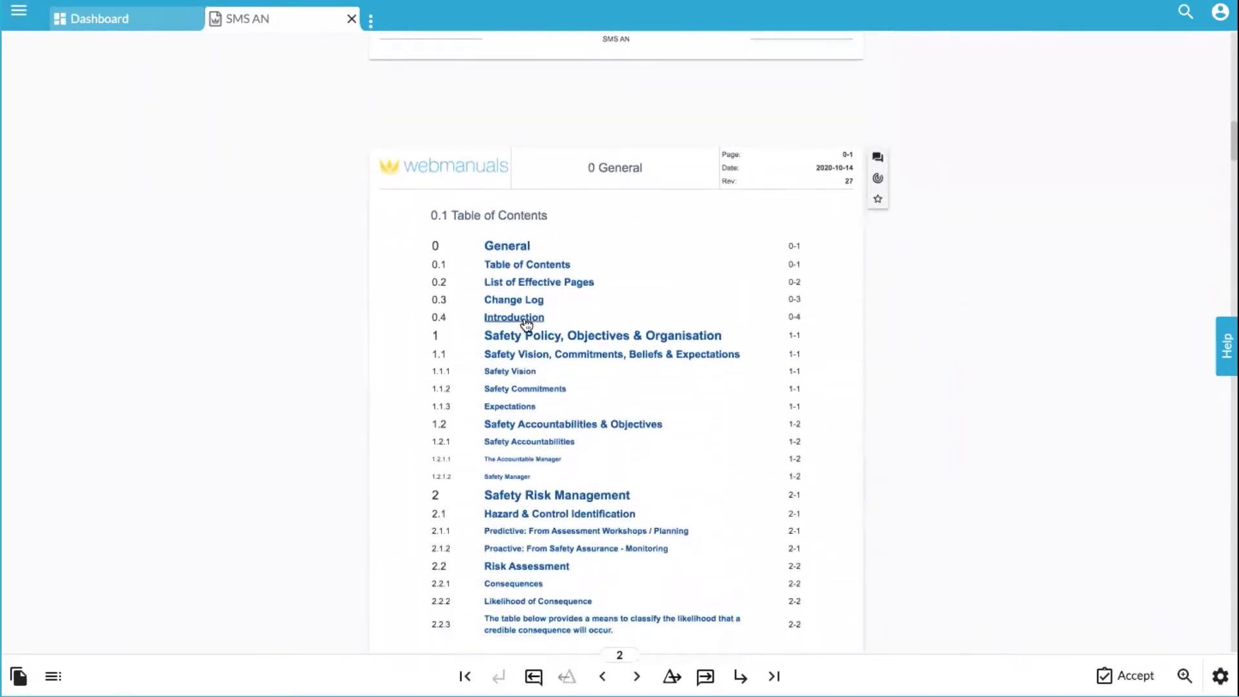
{"action": "scroll", "coordinate": [558, 191], "scroll_direction": "down", "scroll_amount": 2}
{"action": "left_click", "coordinate": [558, 188]}
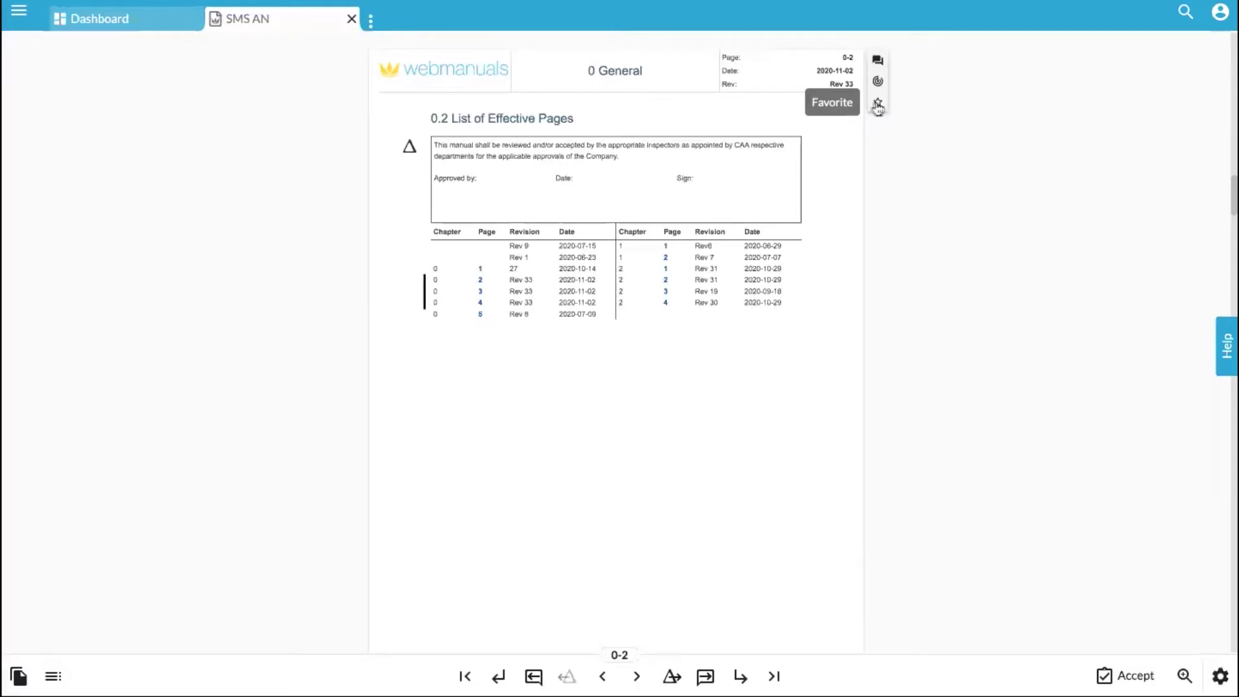
Review the Changes overview for page 0-2, then advance to the next changed page, 0.3 Change Log.
{"action": "left_click", "coordinate": [409, 146]}
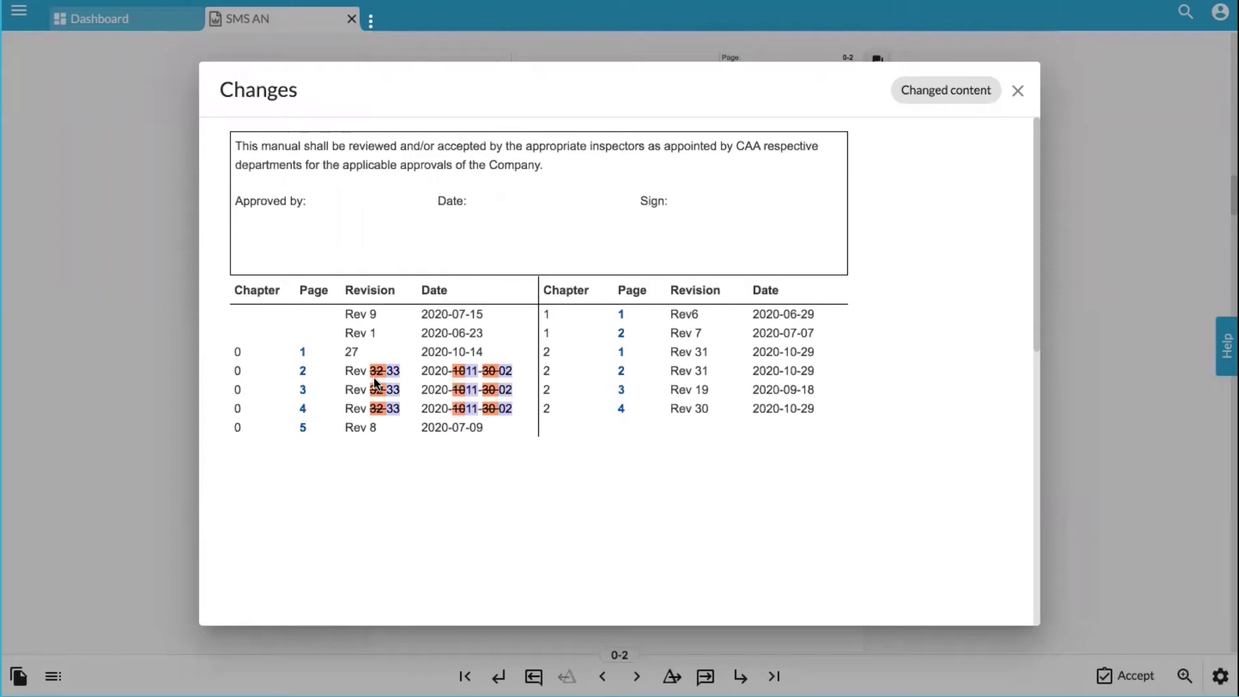
{"action": "left_click", "coordinate": [1017, 91]}
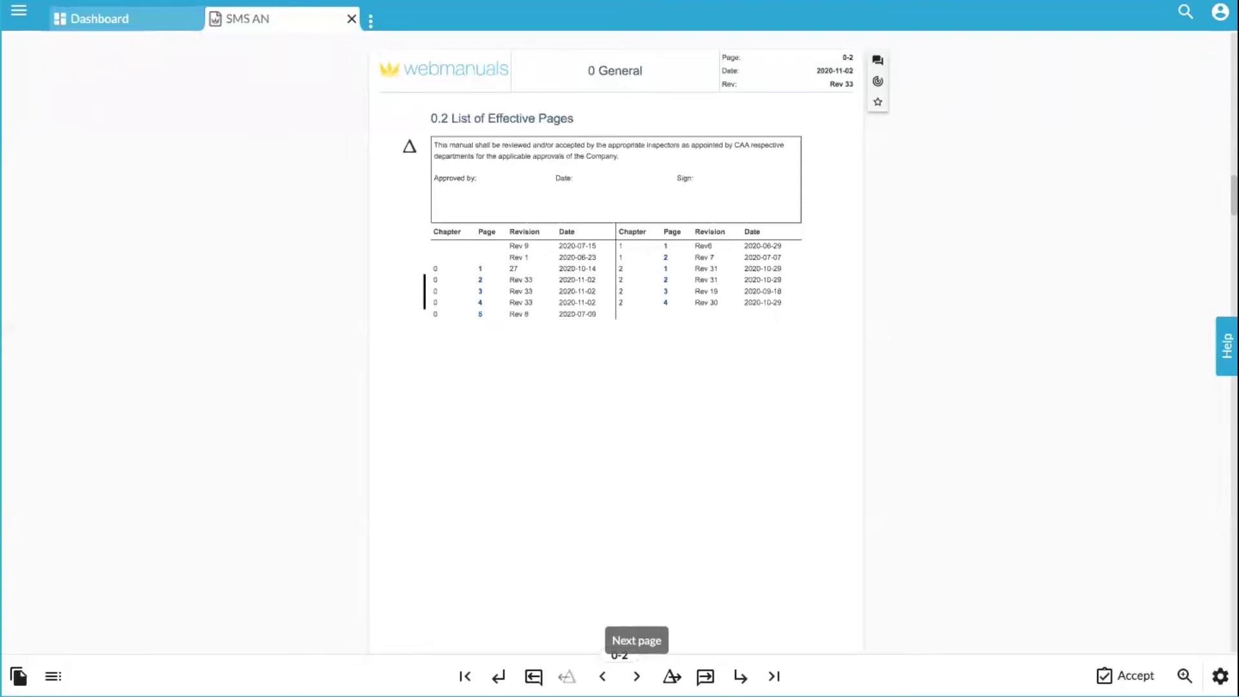
{"action": "left_click", "coordinate": [636, 676]}
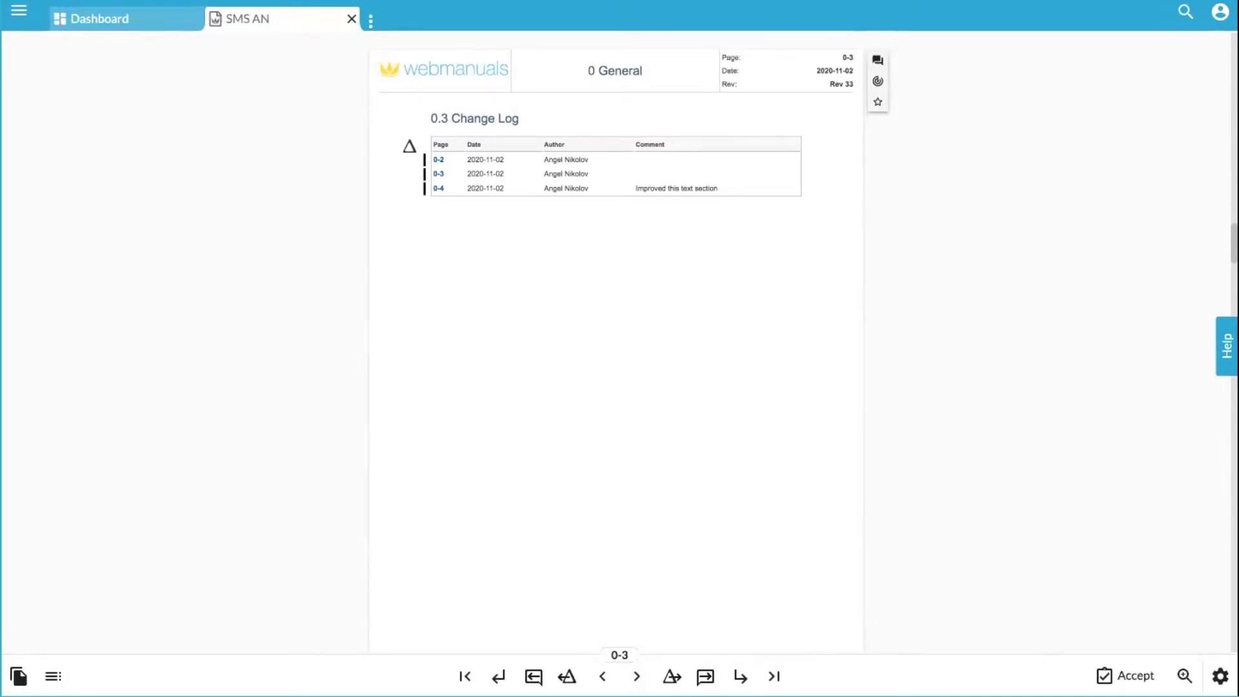
Accept SMS AN Rev 33 as read and understood, then go back to the Dashboard.
{"action": "left_click", "coordinate": [1126, 676]}
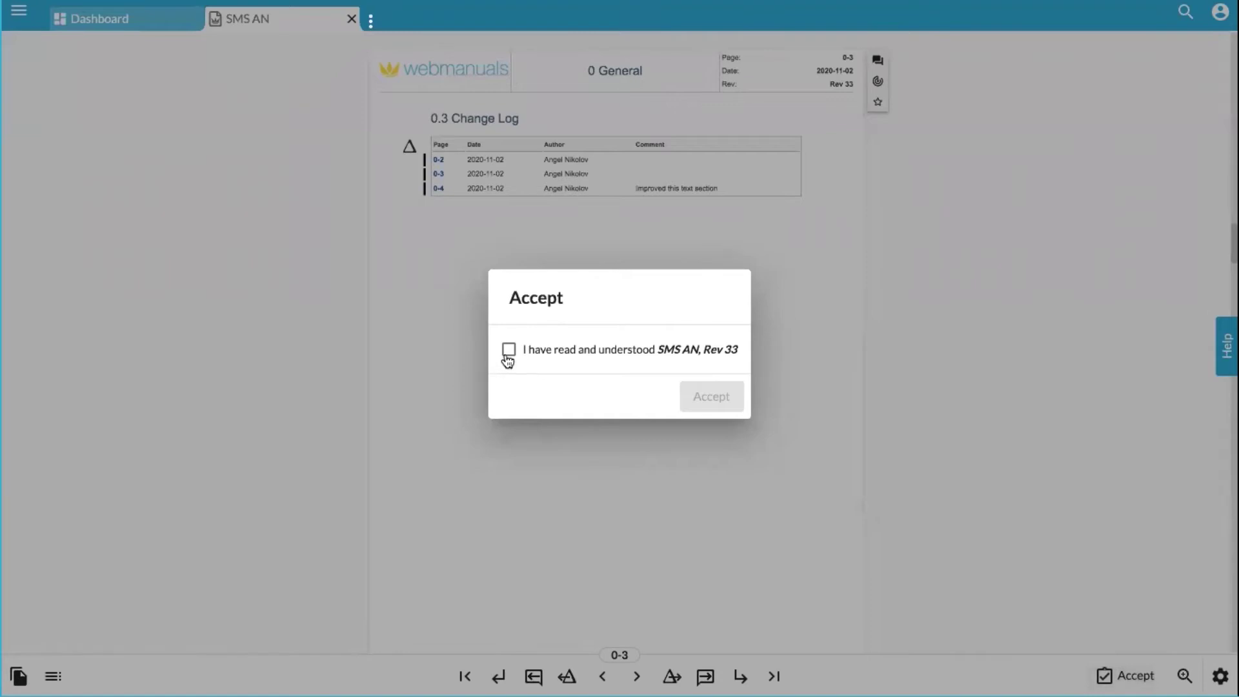
{"action": "left_click", "coordinate": [507, 351]}
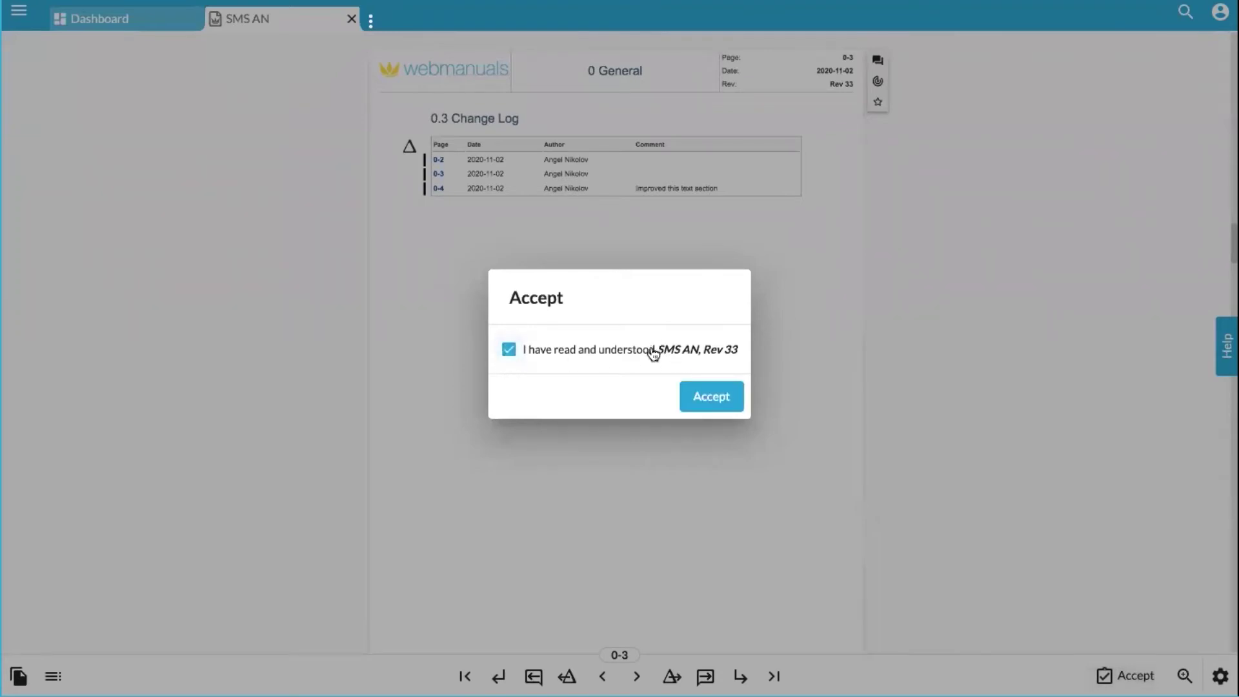
{"action": "left_click", "coordinate": [720, 404]}
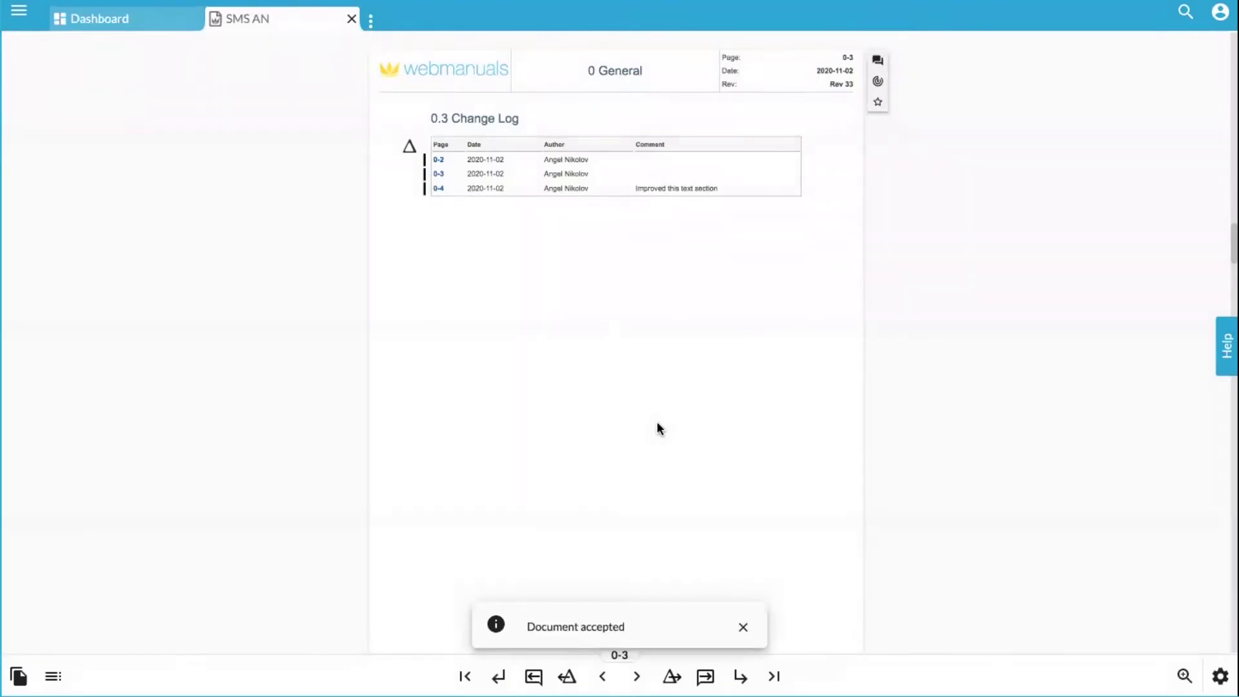
{"action": "left_click", "coordinate": [132, 32]}
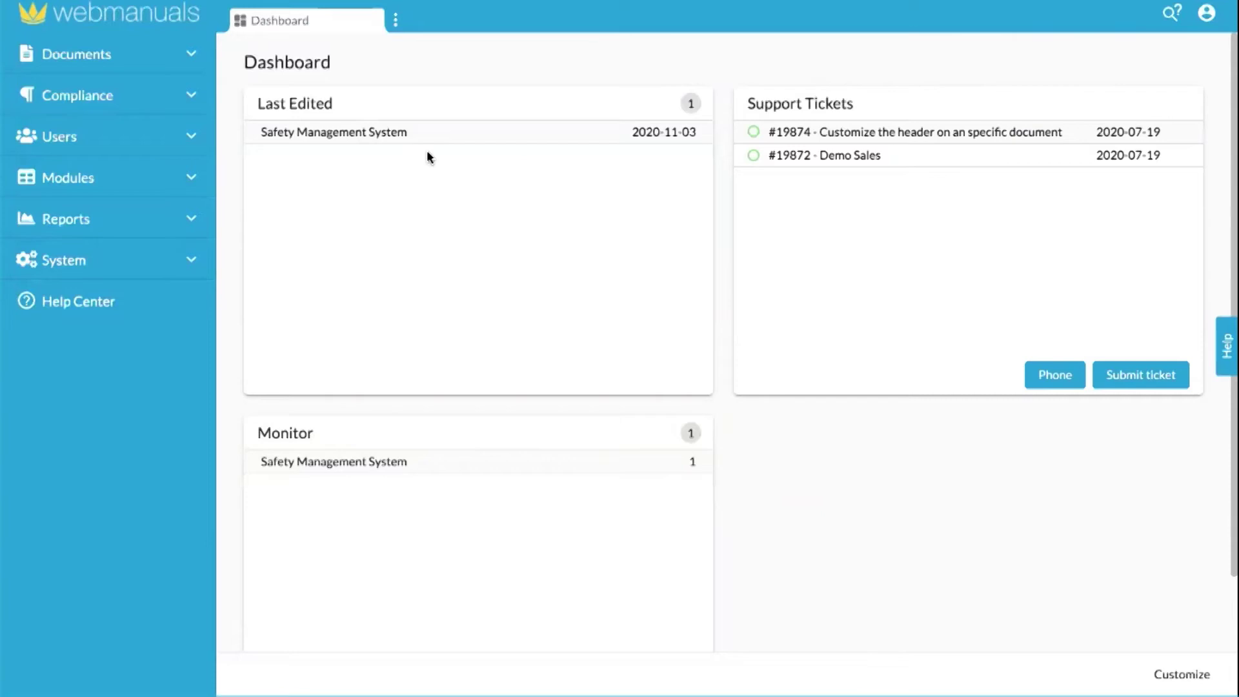
Open the last-edited Safety Management System manual and put page 1-1 into draft.
{"action": "left_click", "coordinate": [398, 132]}
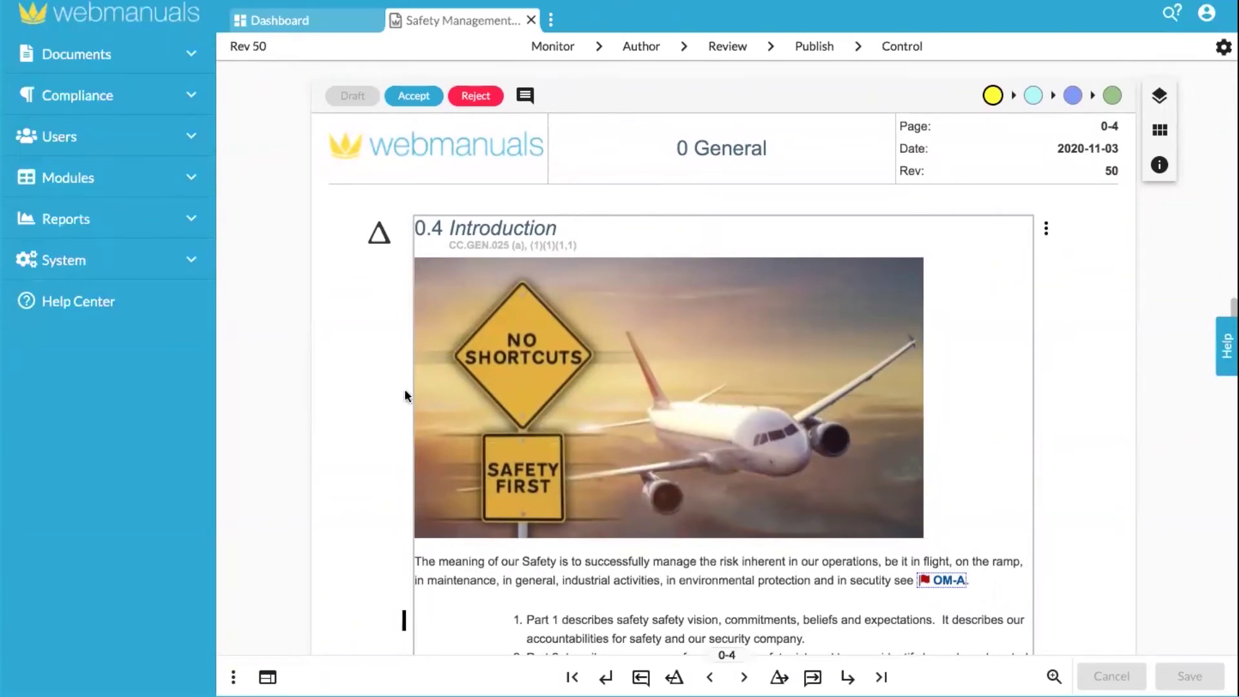
{"action": "scroll", "coordinate": [583, 370], "scroll_direction": "down", "scroll_amount": 15}
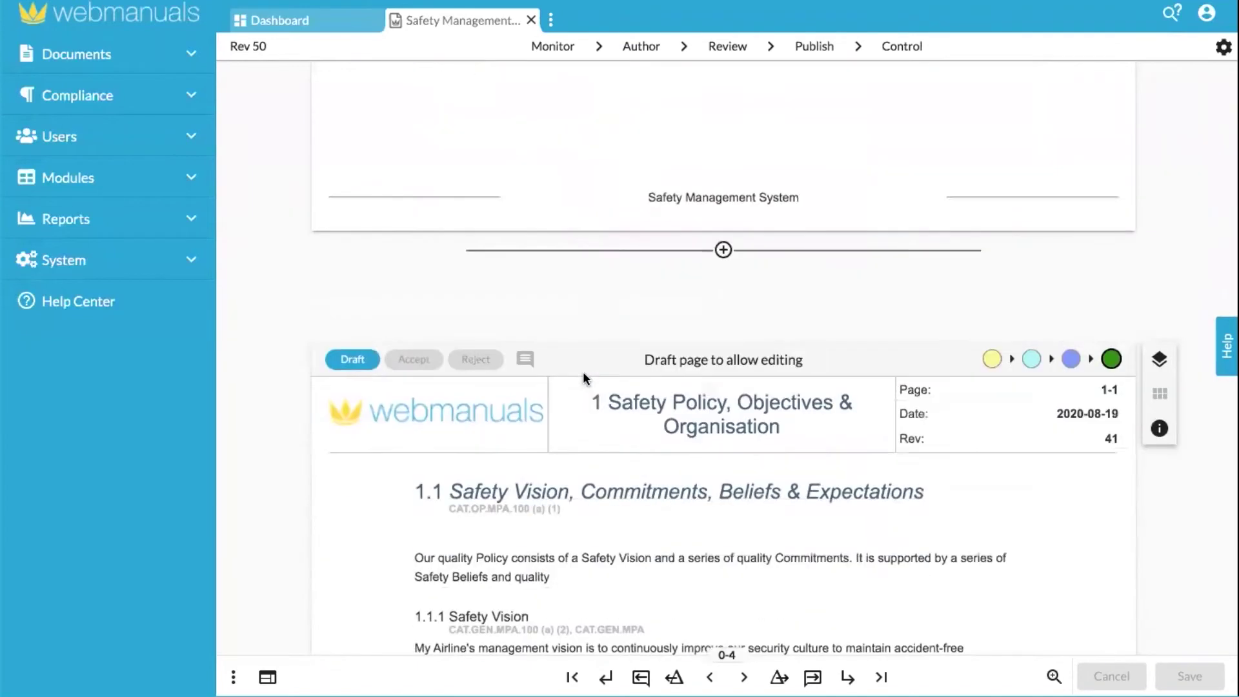
{"action": "scroll", "coordinate": [583, 376], "scroll_direction": "up", "scroll_amount": 1}
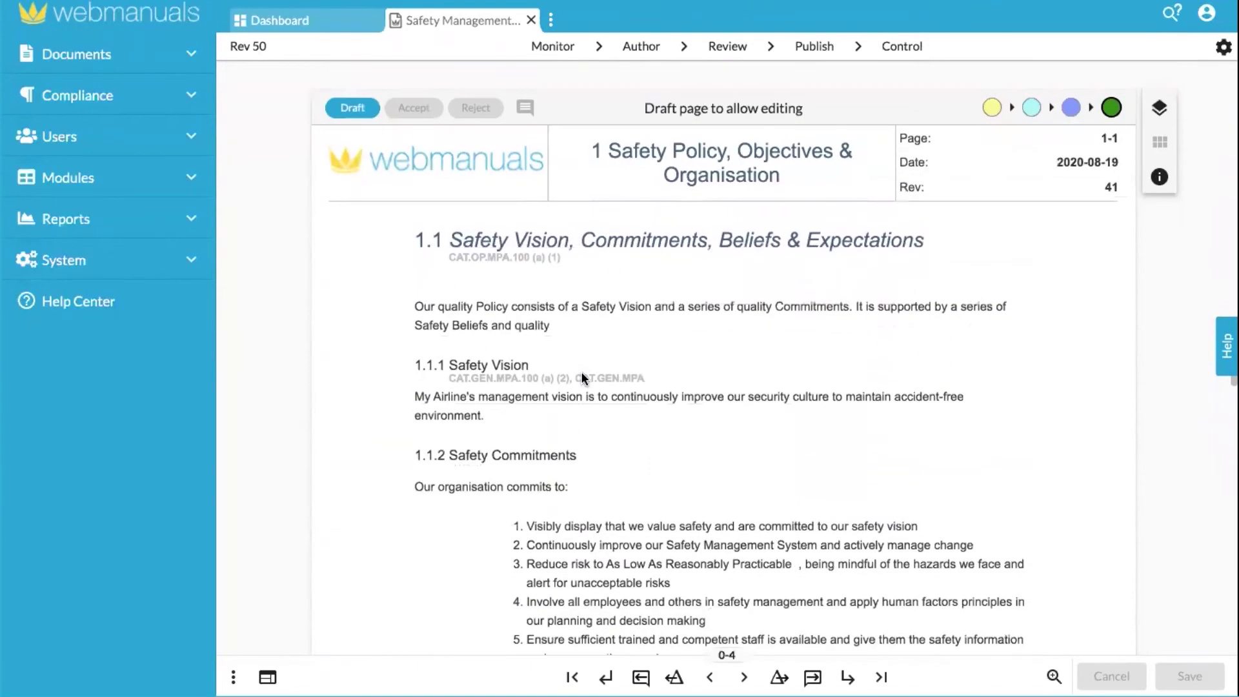
{"action": "left_click", "coordinate": [353, 107]}
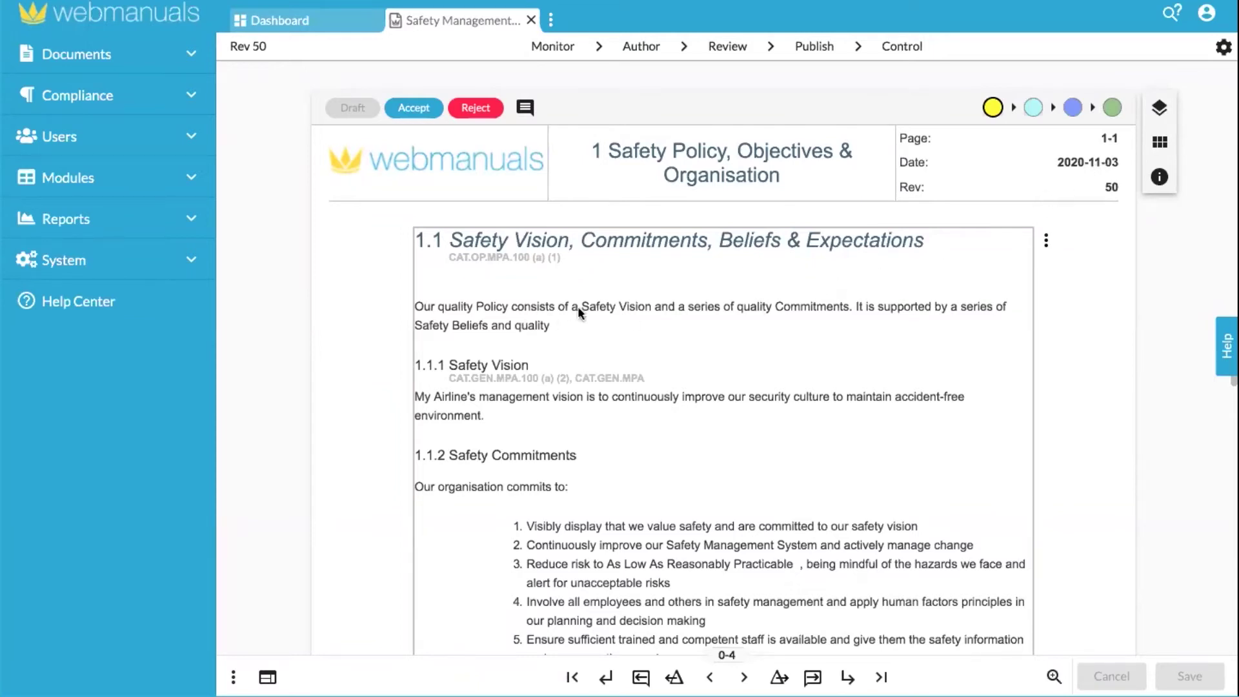
Change 'Safety' to 'Security' in the first paragraph so it reads 'Security Vision', and save.
{"action": "left_click", "coordinate": [609, 305]}
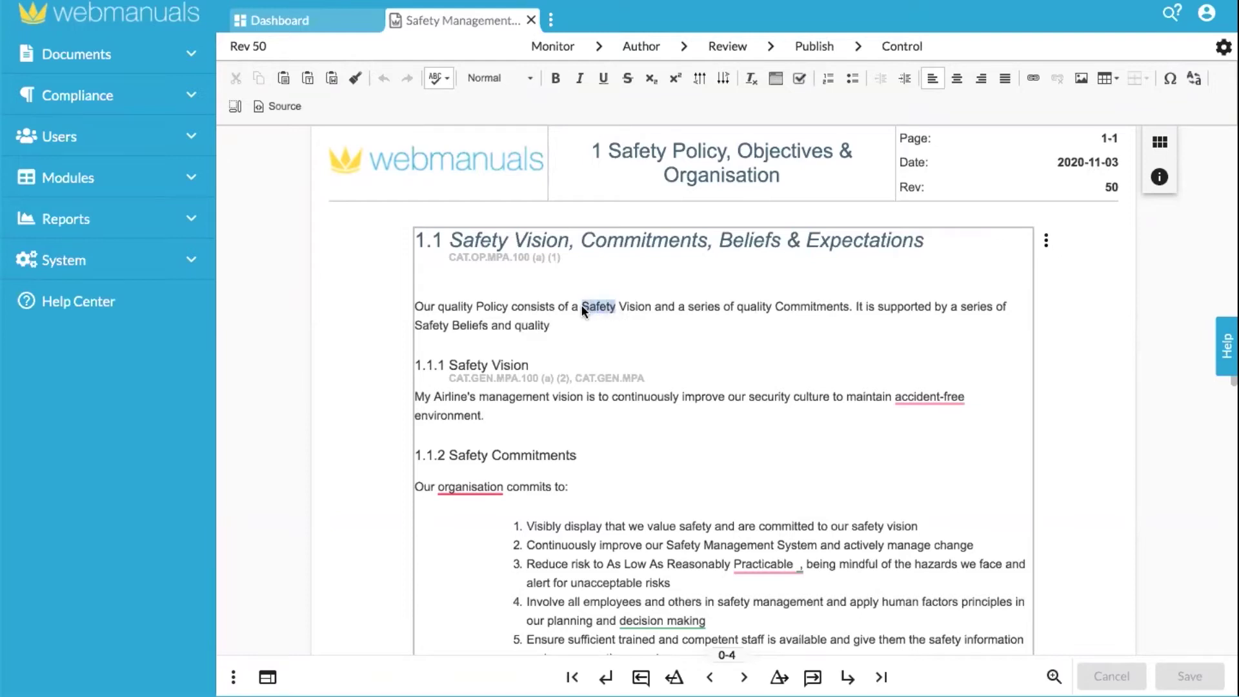
{"action": "type", "text": "Security"}
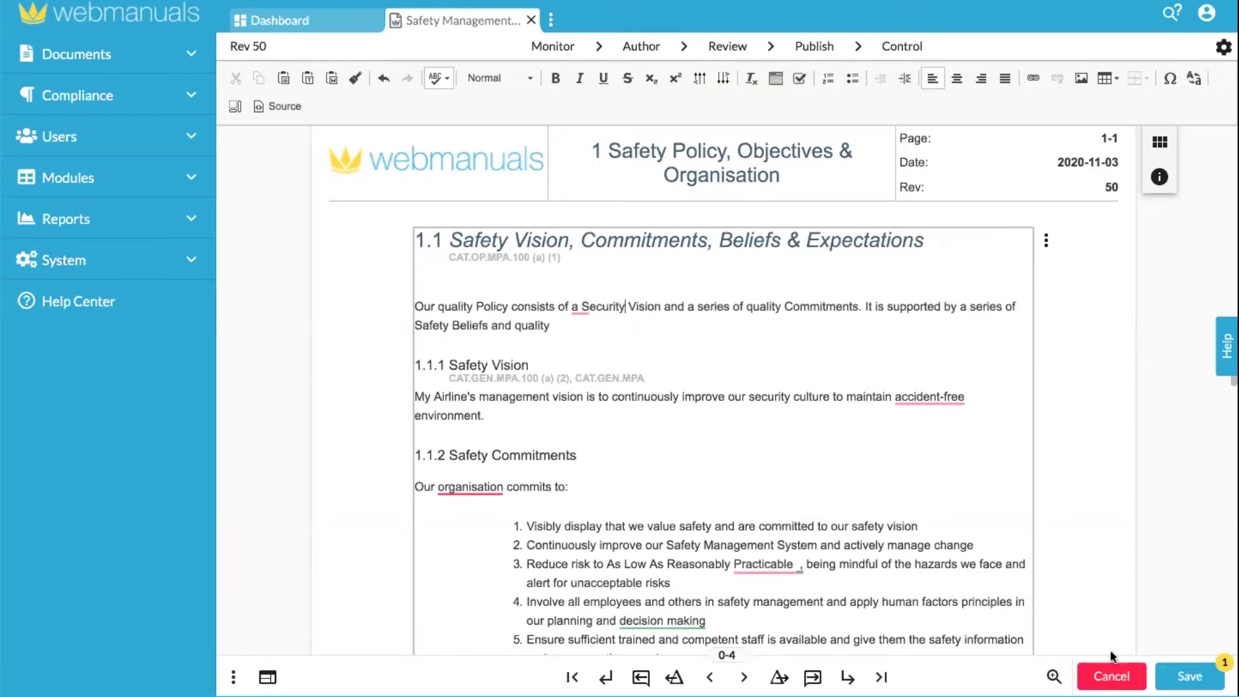
{"action": "left_click", "coordinate": [1201, 675]}
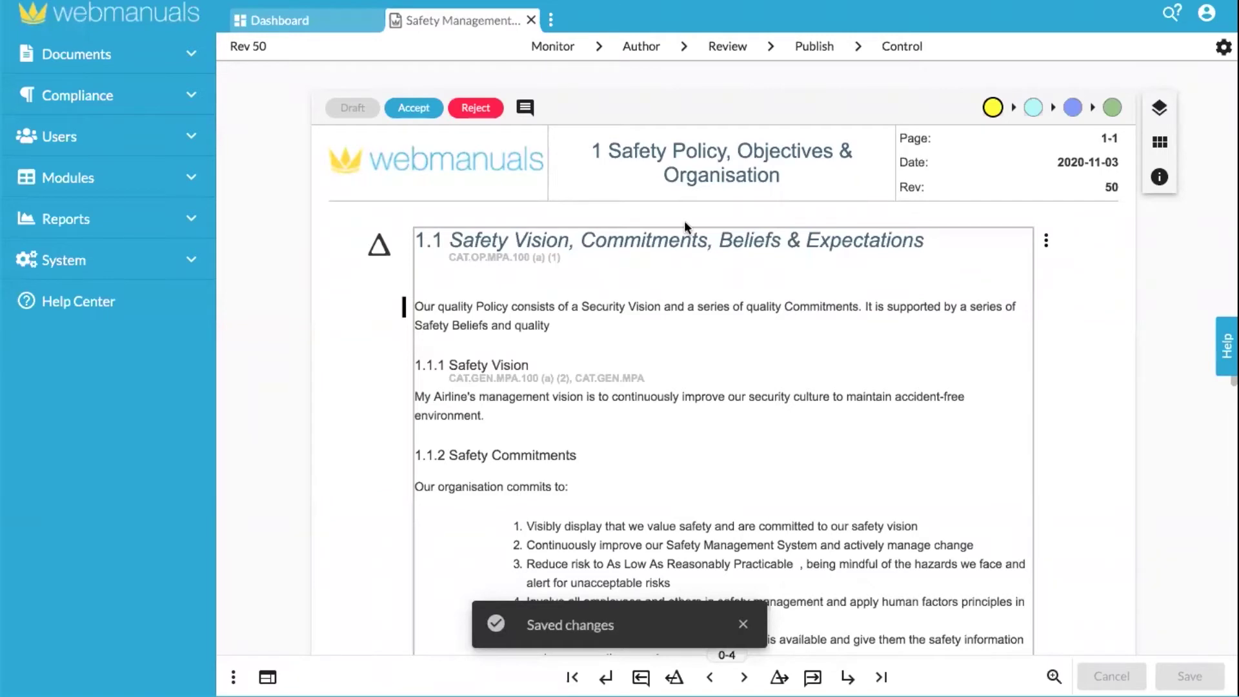
Accept page 1-1 into the In Review stage and scroll to the bottom of the page.
{"action": "left_click", "coordinate": [1034, 107]}
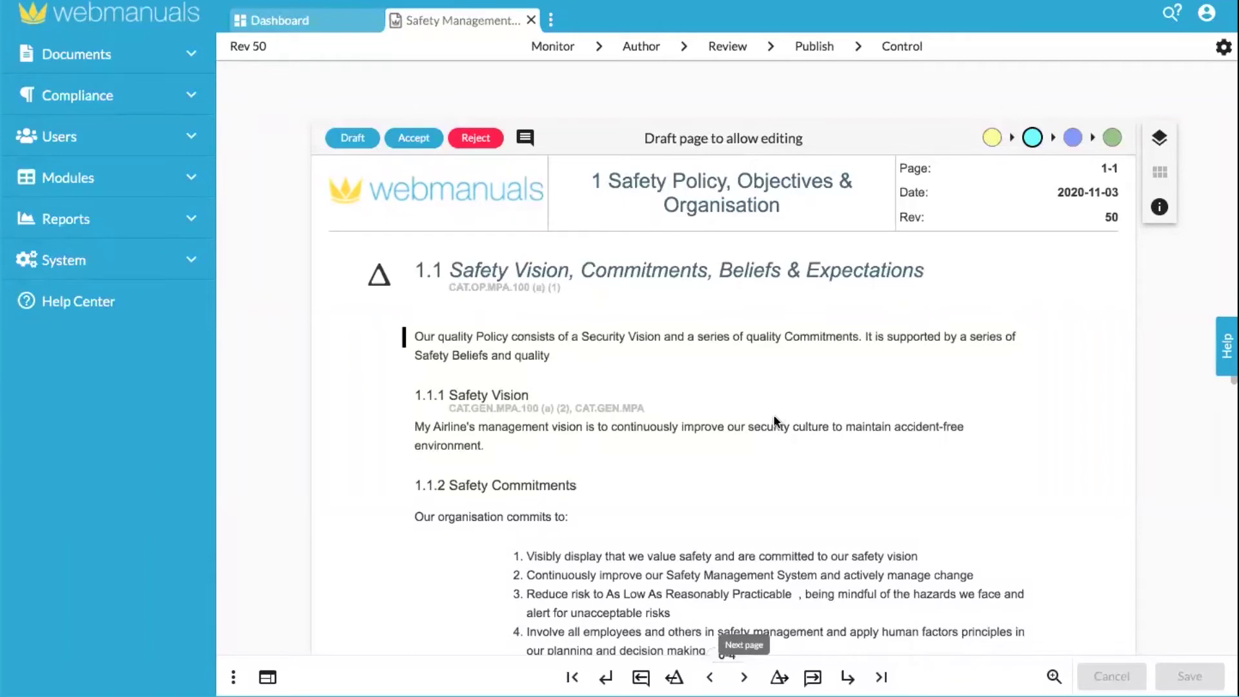
{"action": "scroll", "coordinate": [776, 459], "scroll_direction": "down", "scroll_amount": 8}
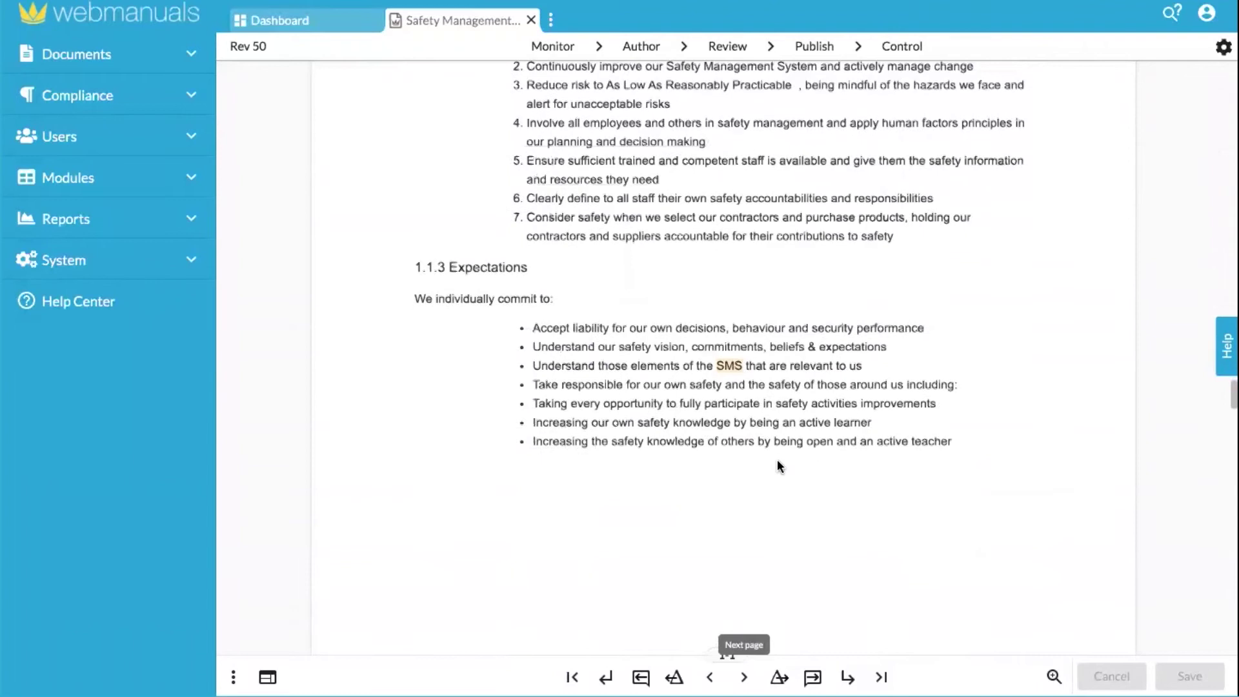
{"action": "scroll", "coordinate": [778, 465], "scroll_direction": "down", "scroll_amount": 3}
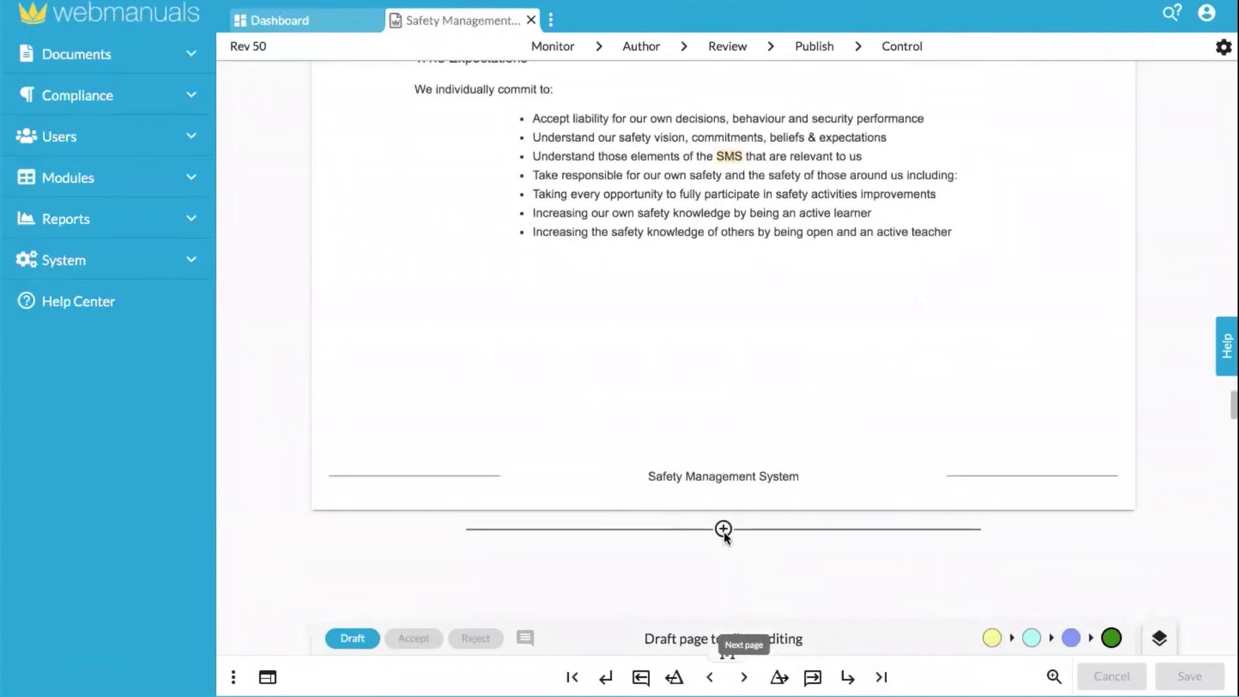
Add a page below 1-1 with a List of Effective Pages section, save it, and accept it into review.
{"action": "left_click", "coordinate": [723, 529]}
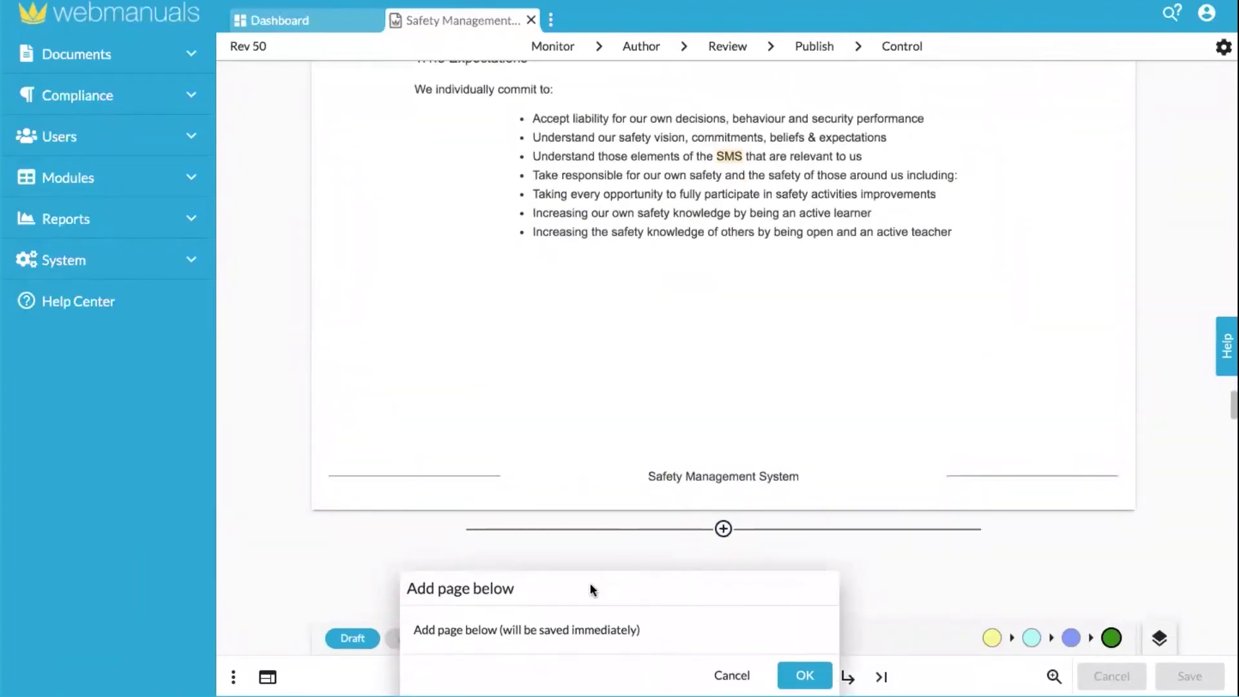
{"action": "left_click", "coordinate": [803, 673]}
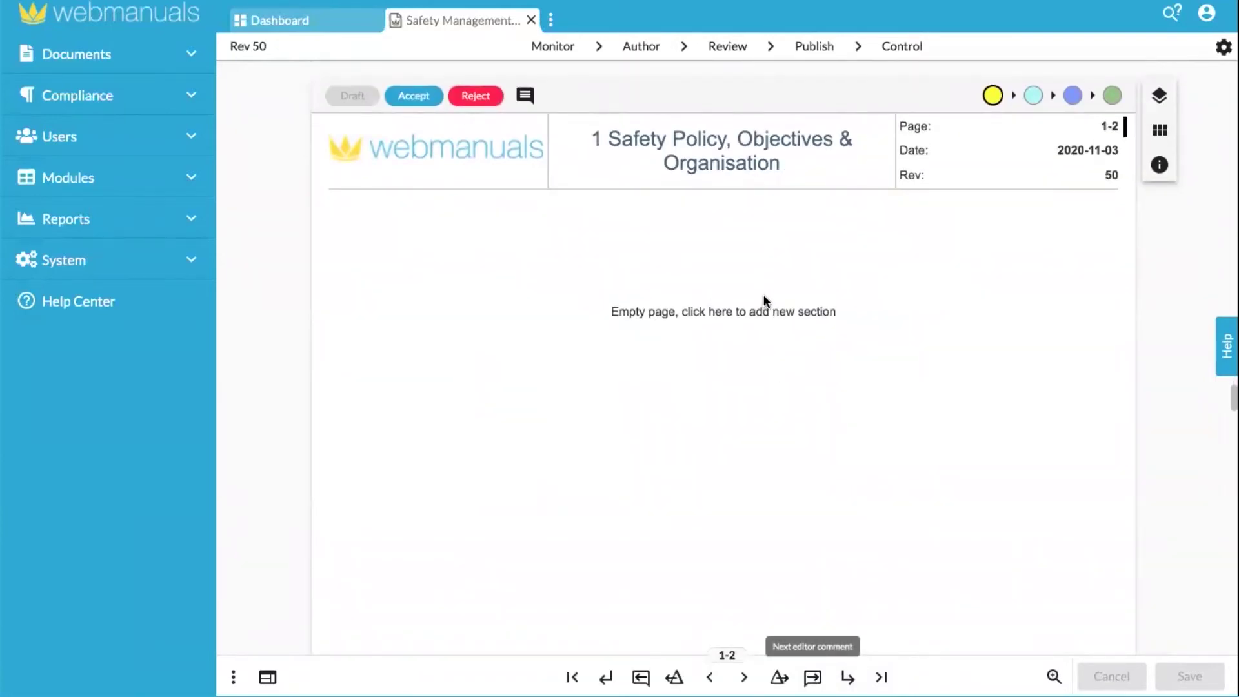
{"action": "left_click", "coordinate": [1159, 131]}
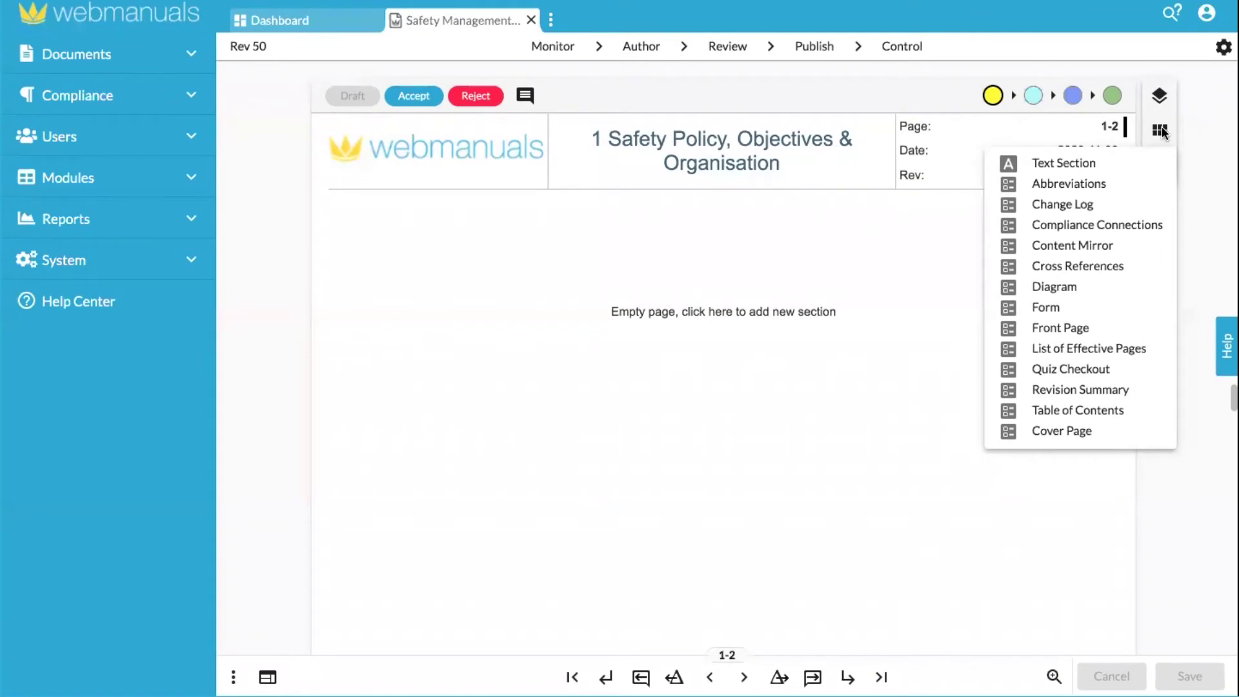
{"action": "left_click", "coordinate": [1088, 349]}
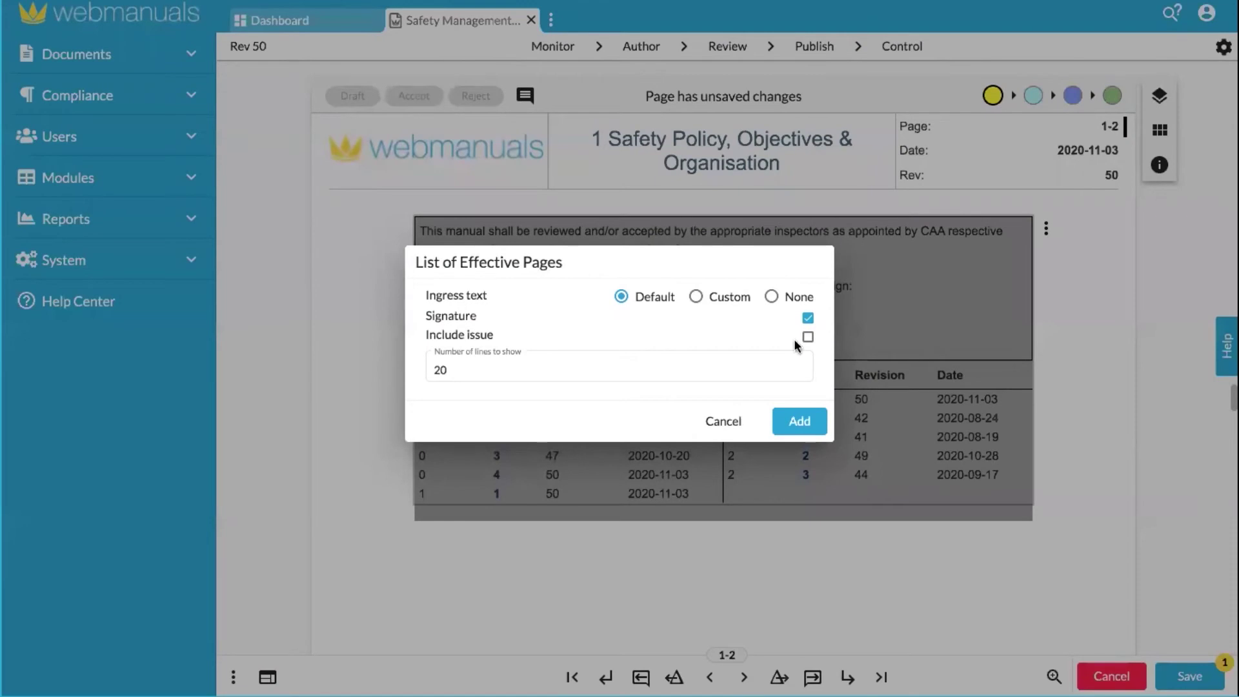
{"action": "left_click", "coordinate": [800, 422]}
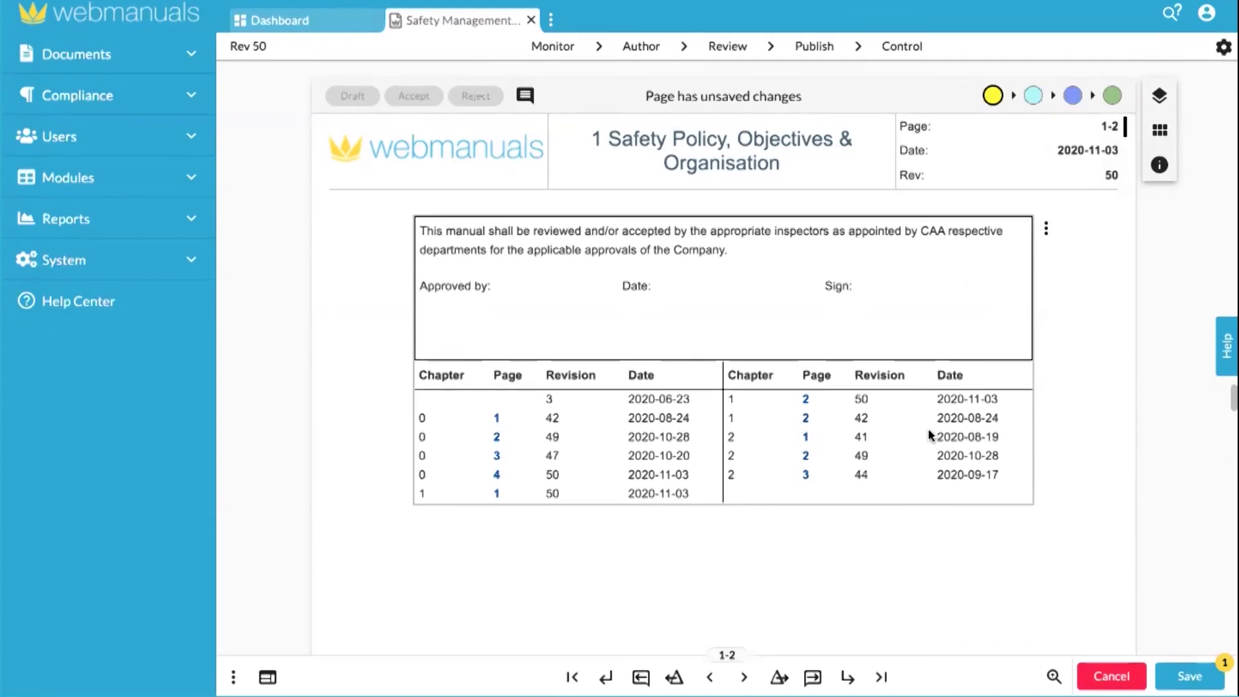
{"action": "left_click", "coordinate": [1189, 675]}
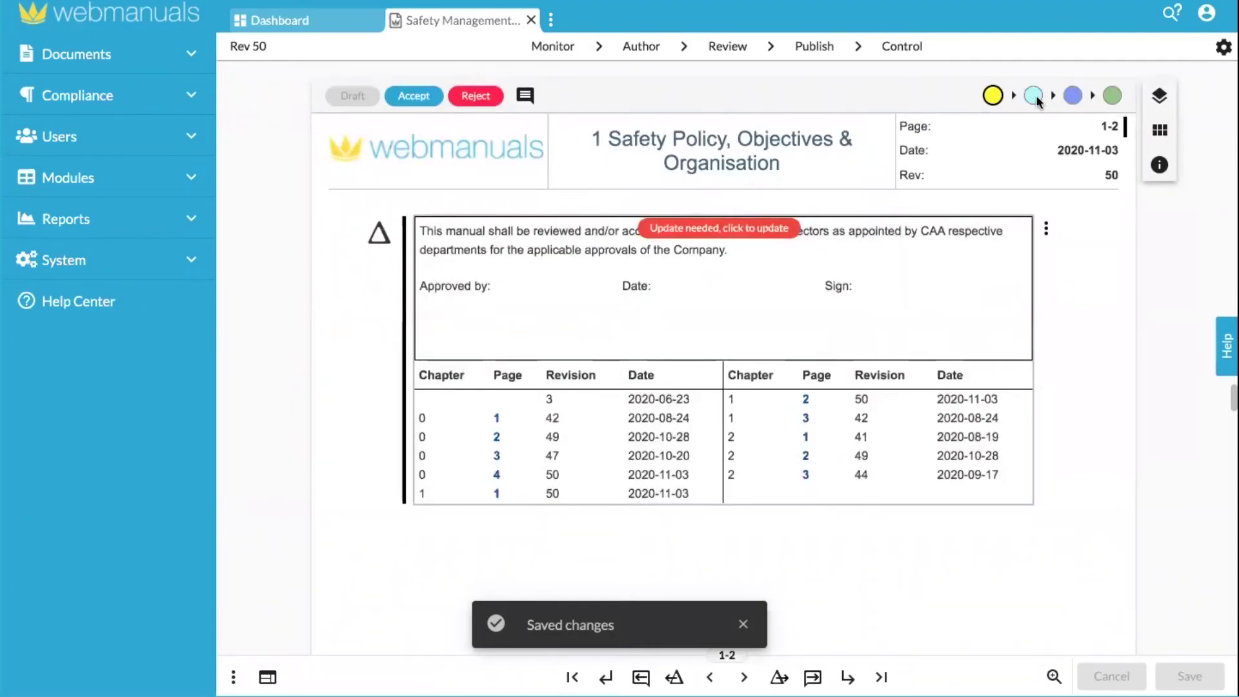
{"action": "left_click", "coordinate": [1033, 98]}
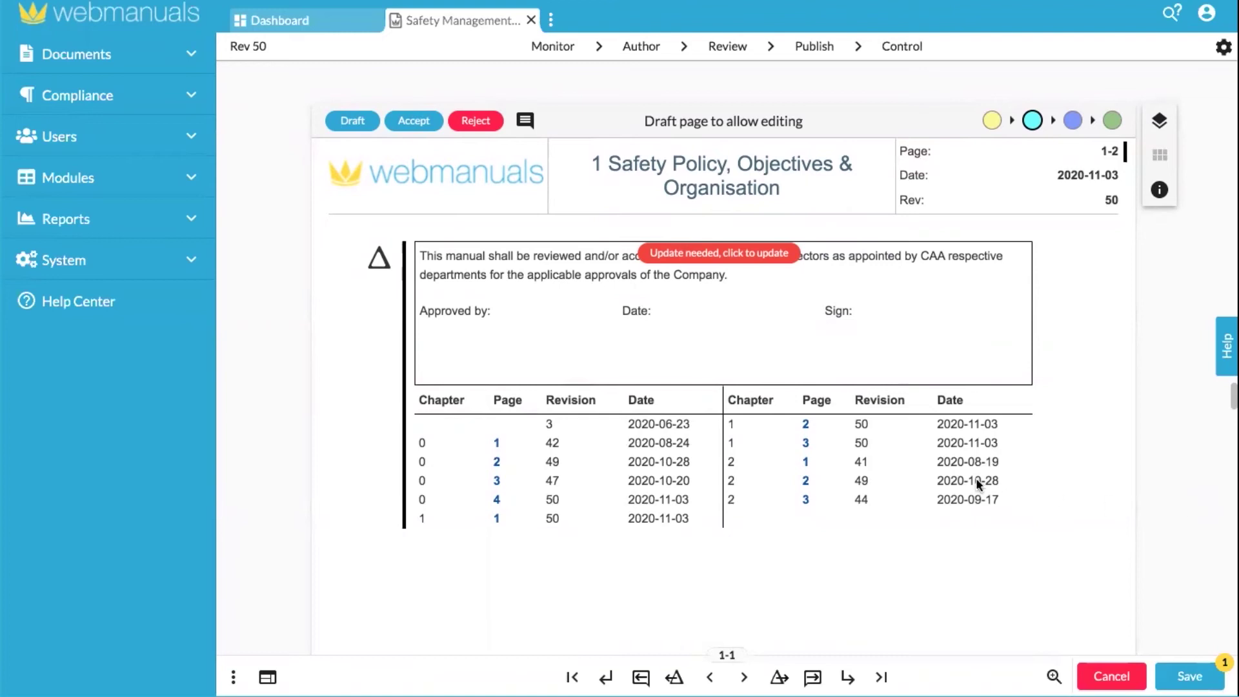
Open Compliance > Air Operations - Part-CAT and expand the CAT Annex IV and CAT.GEN rows.
{"action": "left_click", "coordinate": [186, 95]}
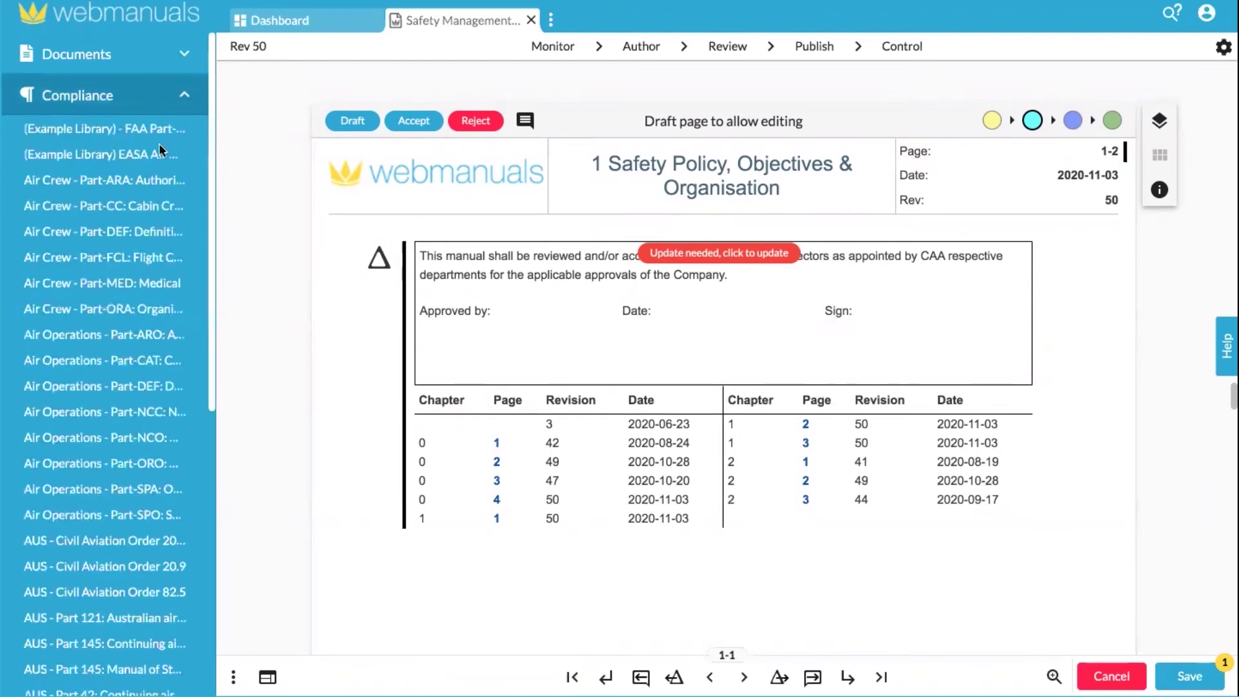
{"action": "scroll", "coordinate": [160, 148], "scroll_direction": "down", "scroll_amount": 2}
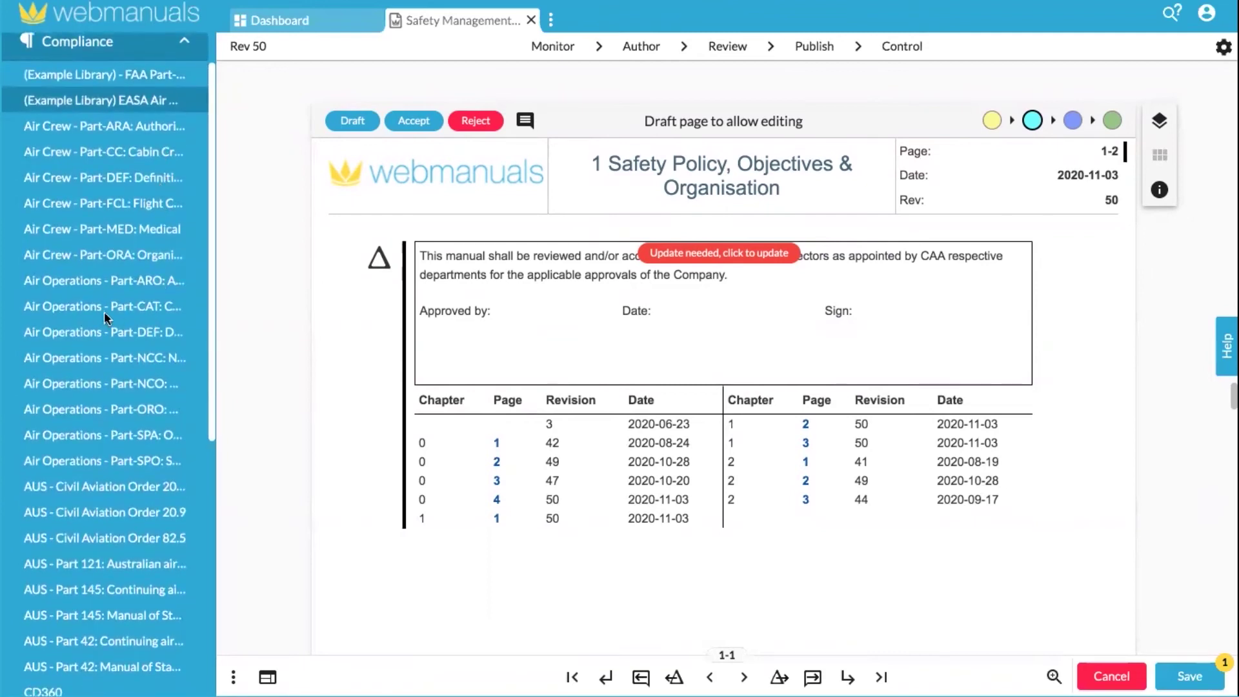
{"action": "left_click", "coordinate": [162, 308]}
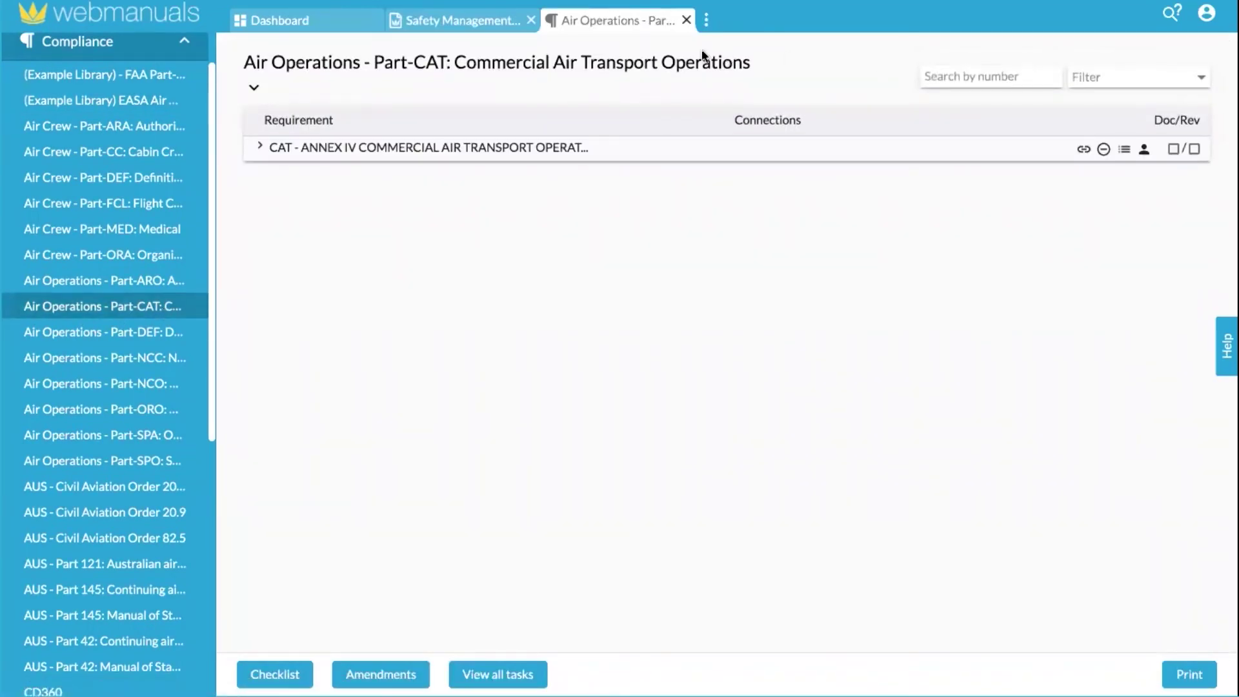
{"action": "left_click", "coordinate": [261, 144]}
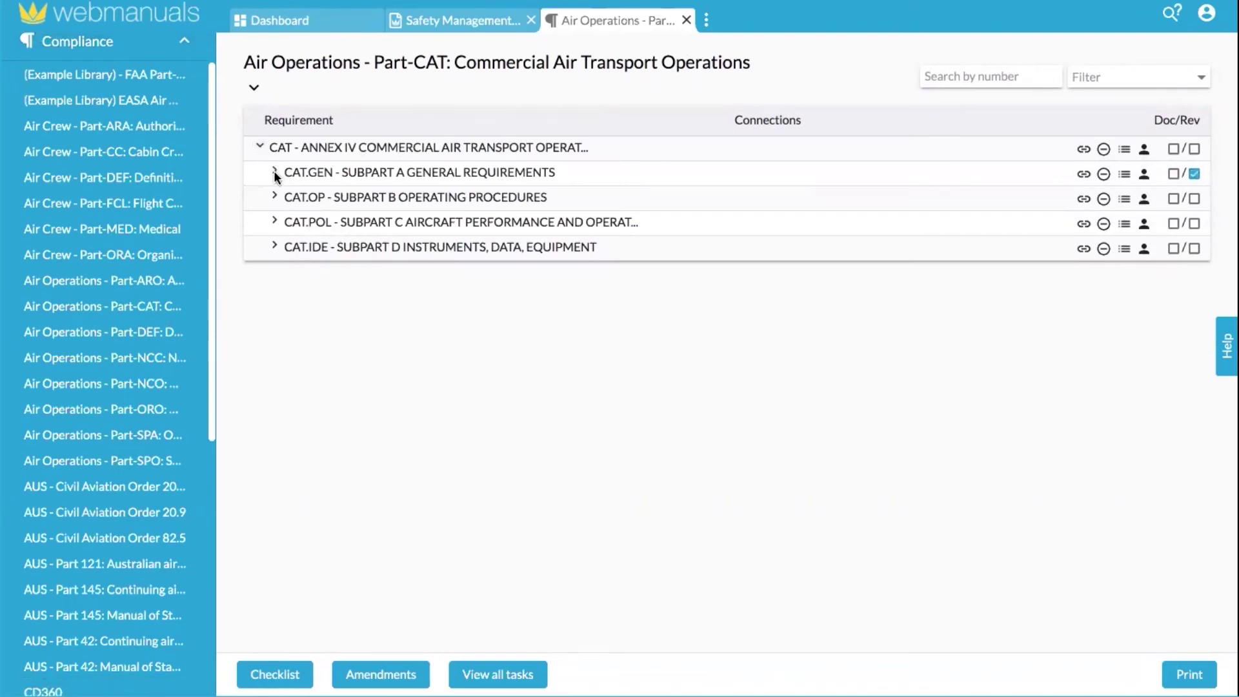
{"action": "left_click", "coordinate": [274, 171]}
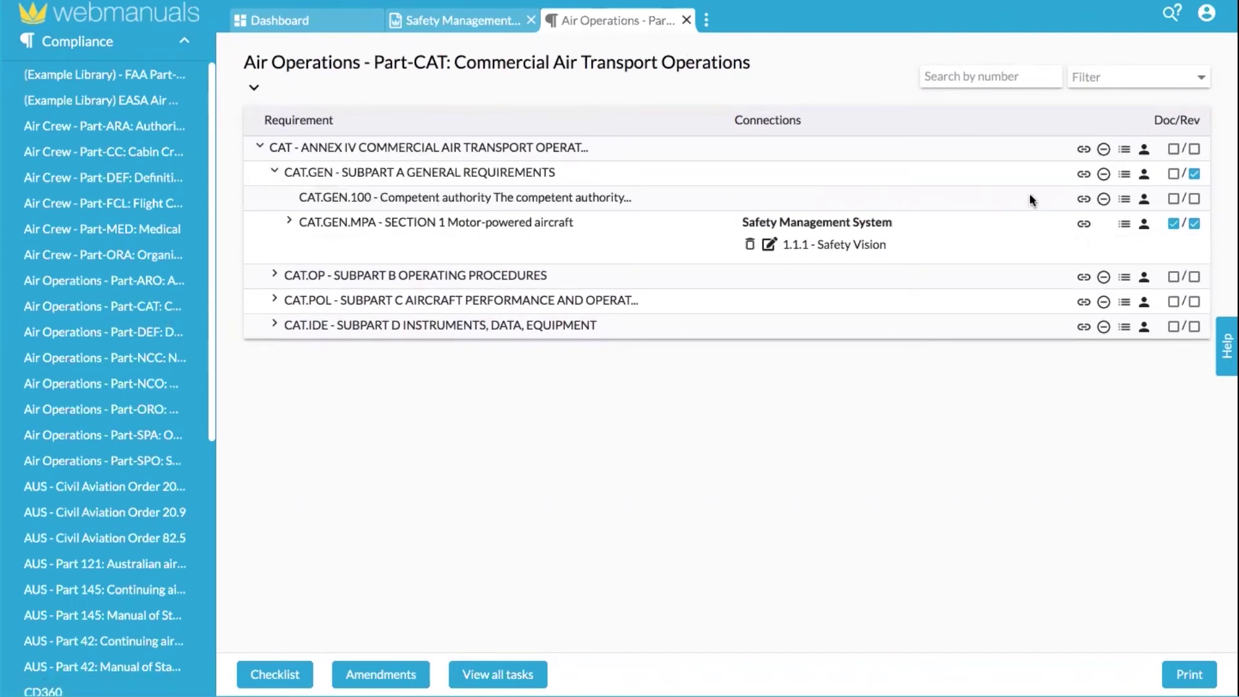
Start a CAT.GEN.100 connection to Safety Management System heading 2 - Safety Policy, Objectives & Organisation.
{"action": "left_click", "coordinate": [1084, 199]}
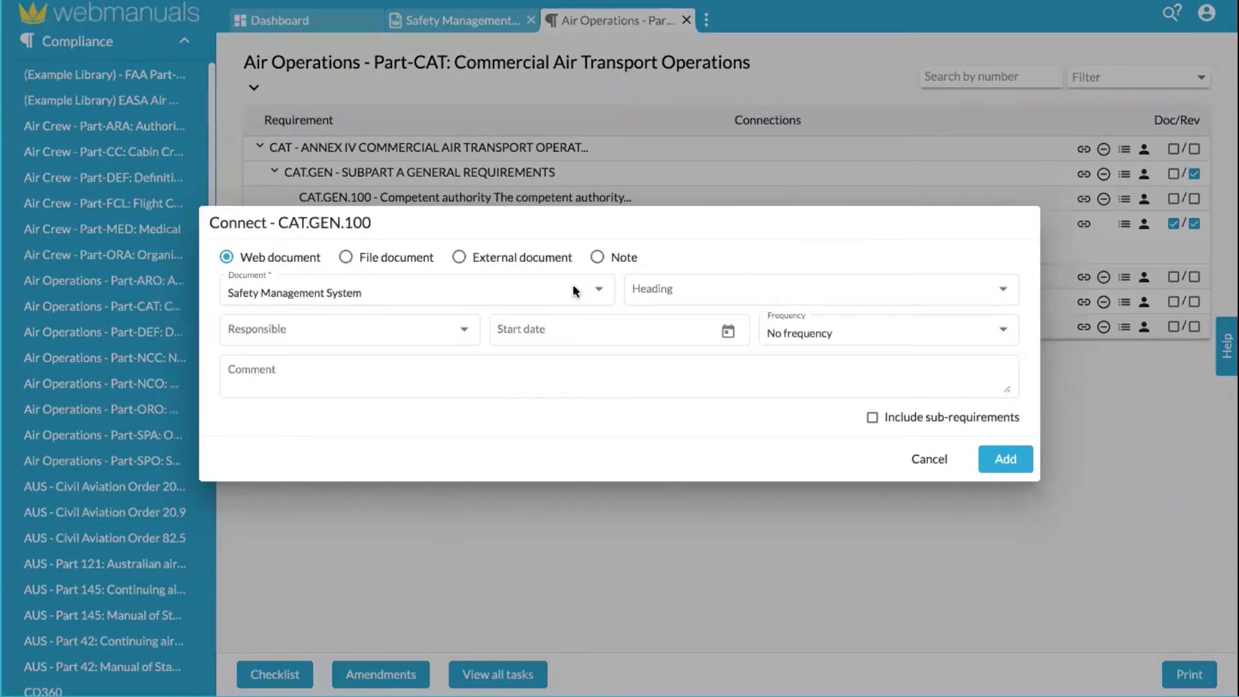
{"action": "left_click", "coordinate": [598, 290]}
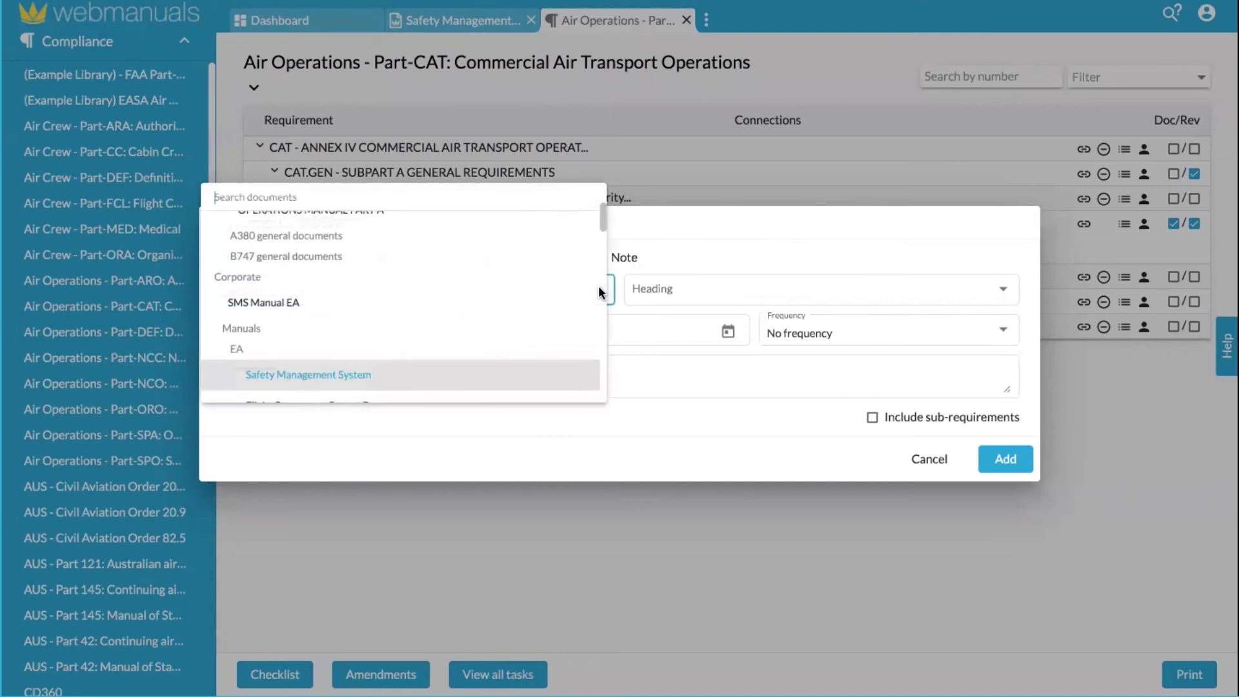
{"action": "scroll", "coordinate": [389, 335], "scroll_direction": "down", "scroll_amount": 3}
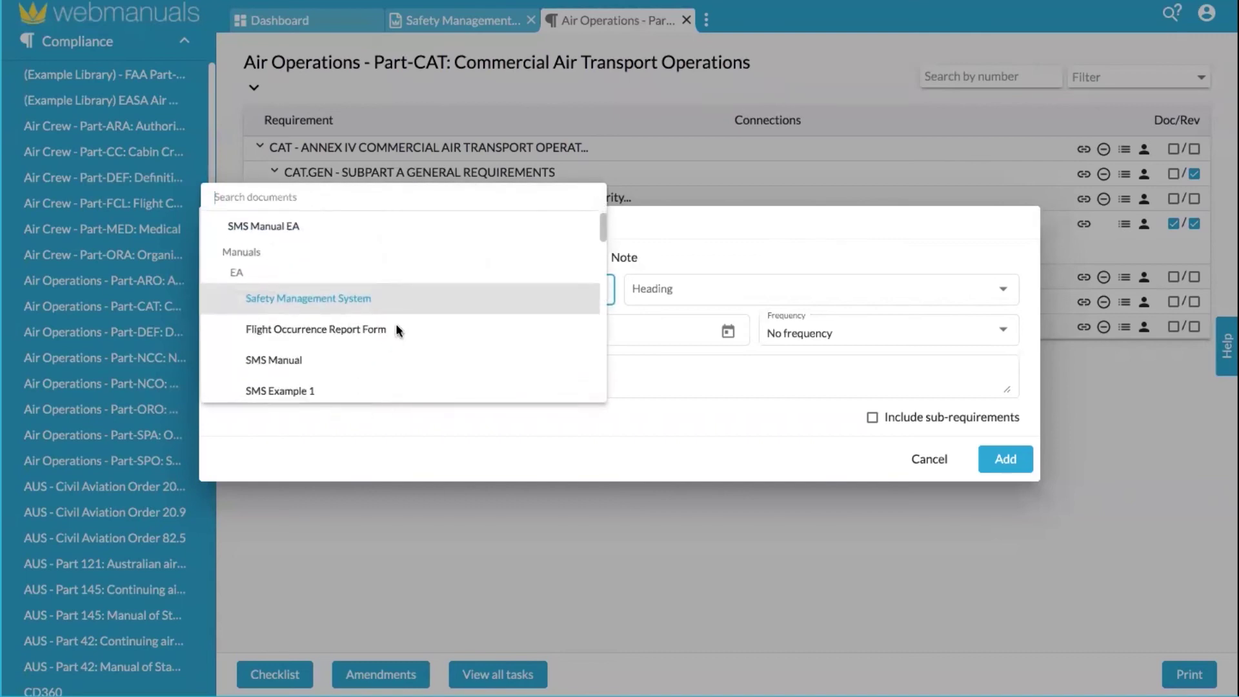
{"action": "scroll", "coordinate": [398, 320], "scroll_direction": "up", "scroll_amount": 2}
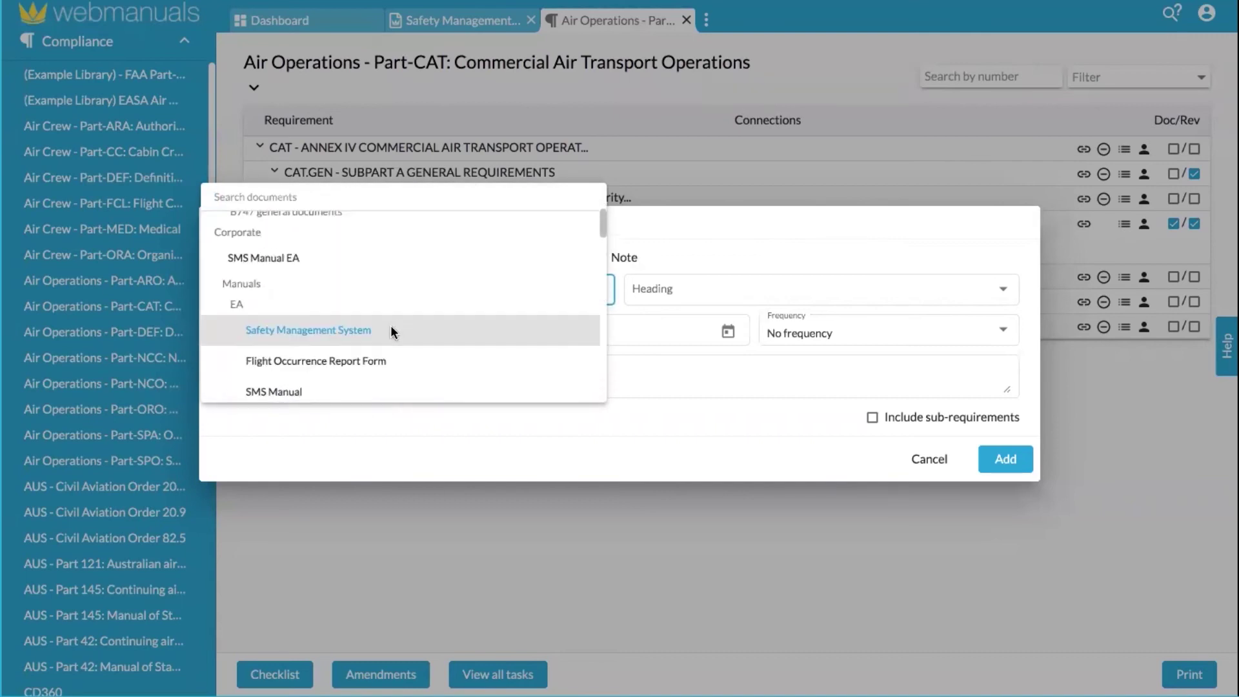
{"action": "left_click", "coordinate": [390, 324]}
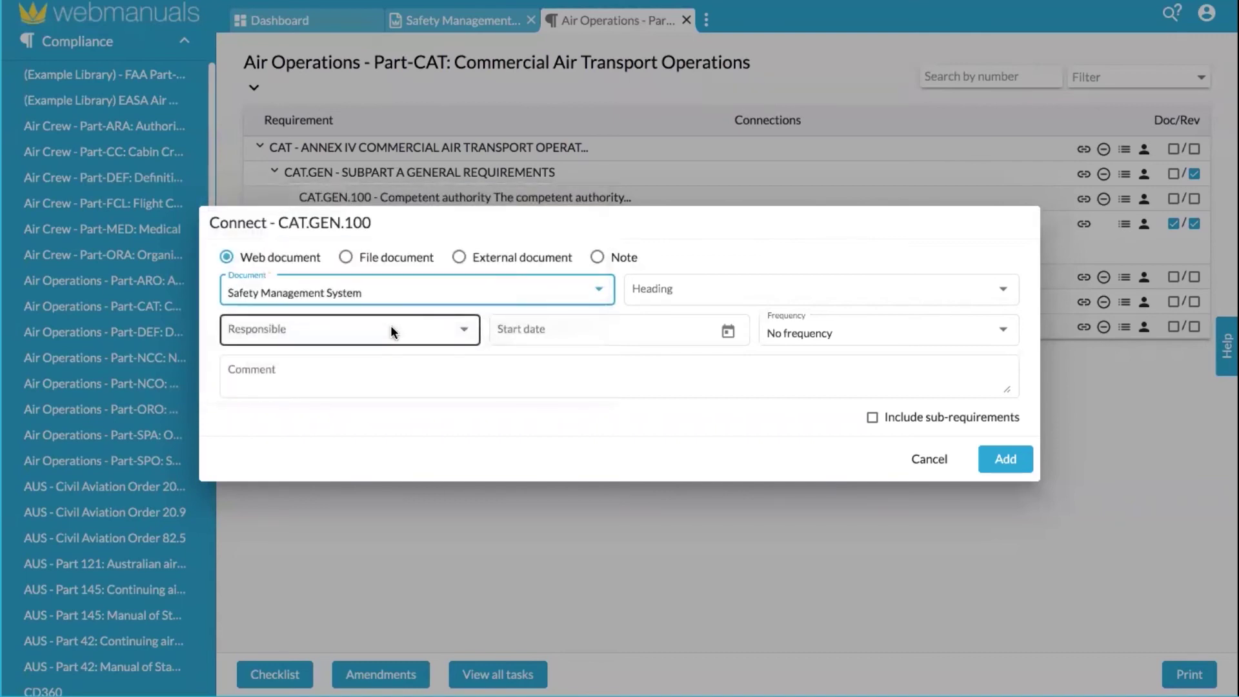
{"action": "left_click", "coordinate": [1007, 292]}
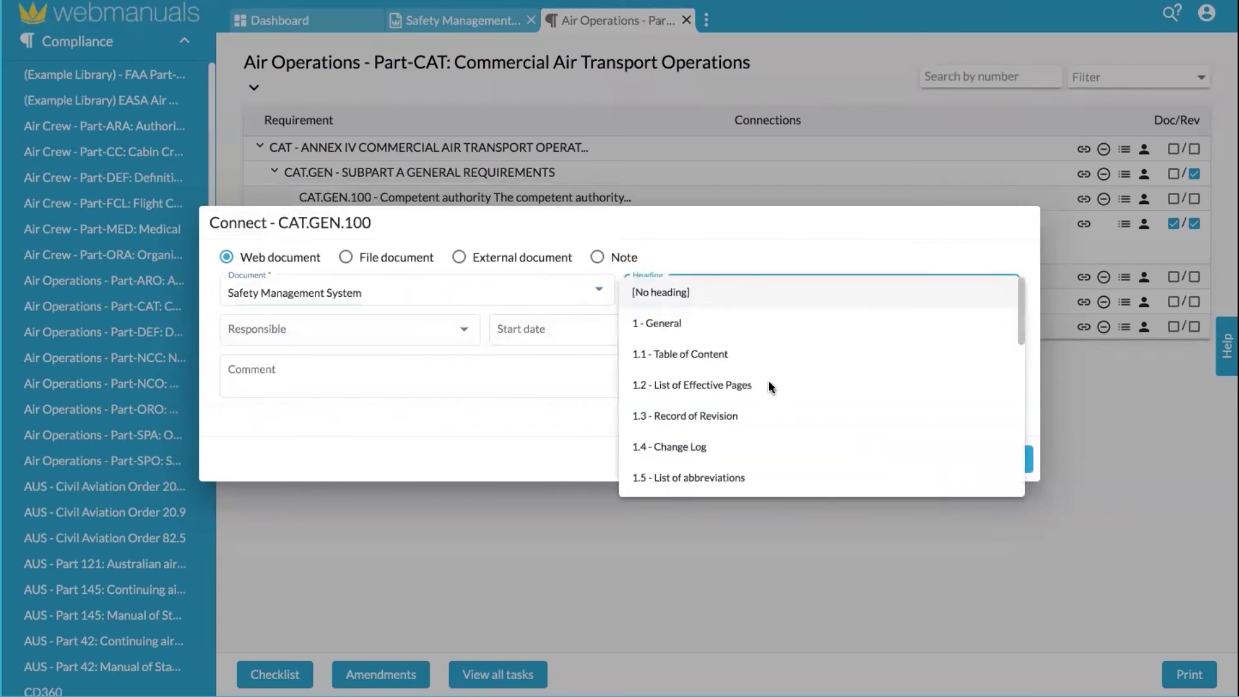
{"action": "scroll", "coordinate": [726, 455], "scroll_direction": "down", "scroll_amount": 3}
{"action": "scroll", "coordinate": [725, 452], "scroll_direction": "down", "scroll_amount": 1}
{"action": "left_click", "coordinate": [707, 405]}
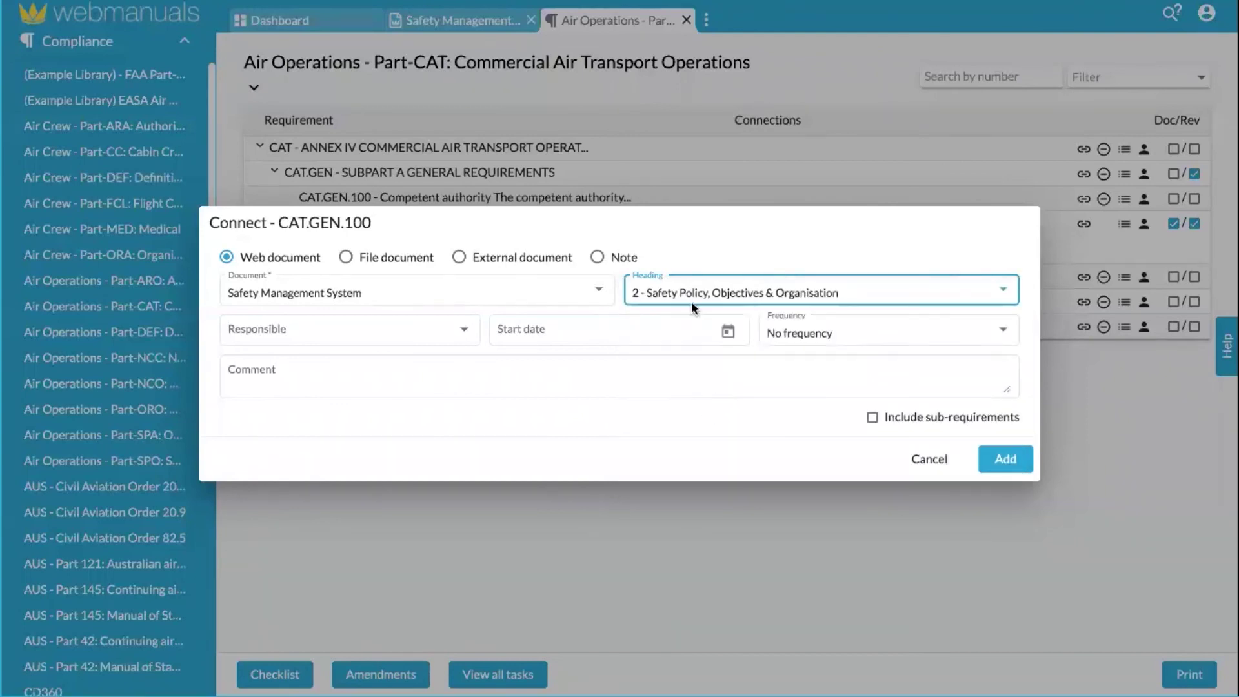
Assign a responsible person, set the start date to 2020-11-03, and add the connection.
{"action": "left_click", "coordinate": [463, 329]}
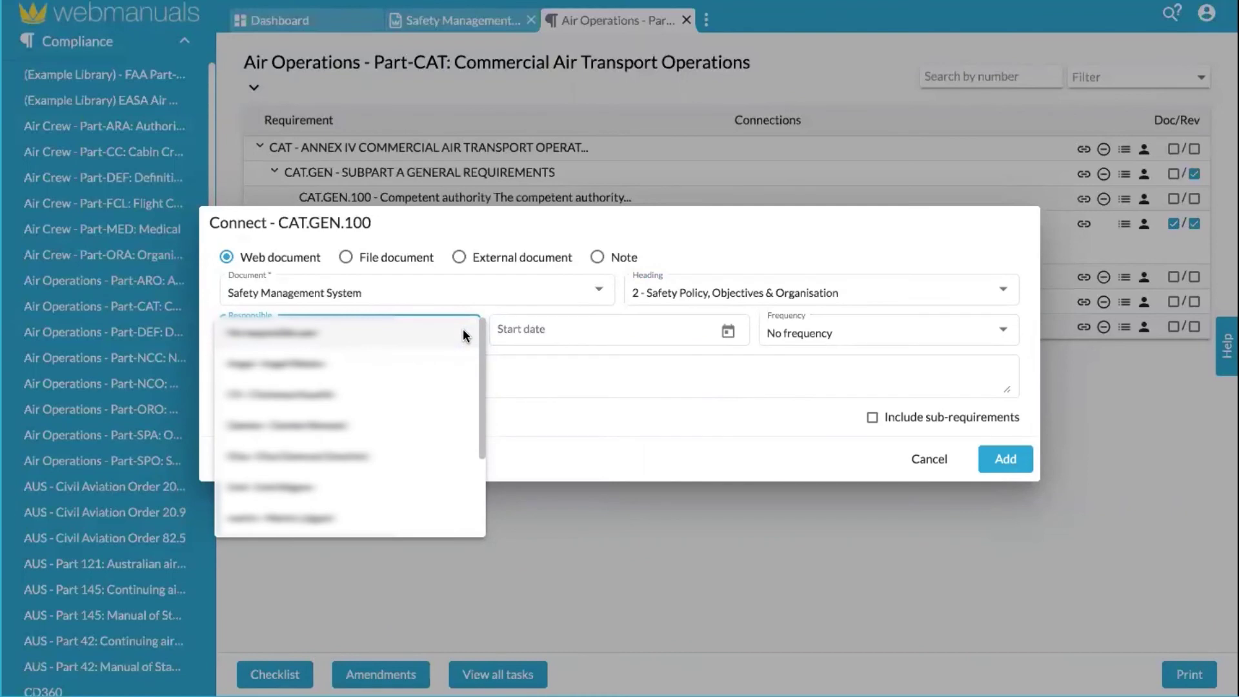
{"action": "scroll", "coordinate": [353, 510], "scroll_direction": "down", "scroll_amount": 2}
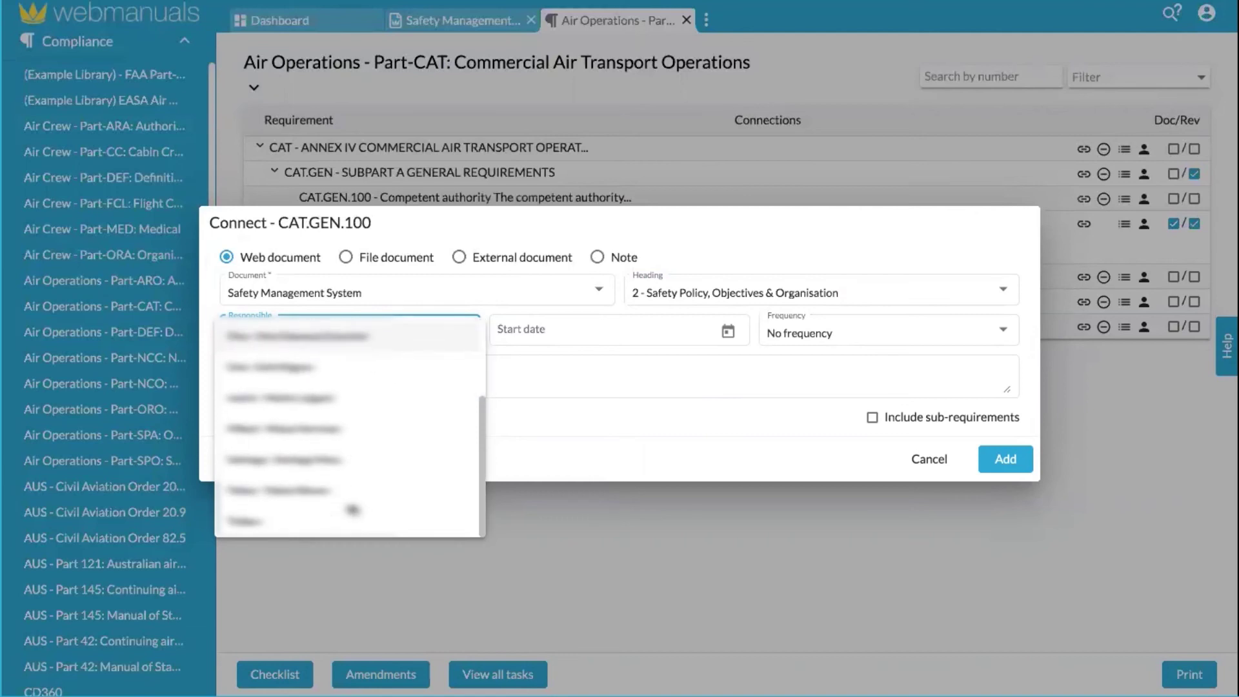
{"action": "left_click", "coordinate": [353, 459]}
{"action": "left_click", "coordinate": [728, 332]}
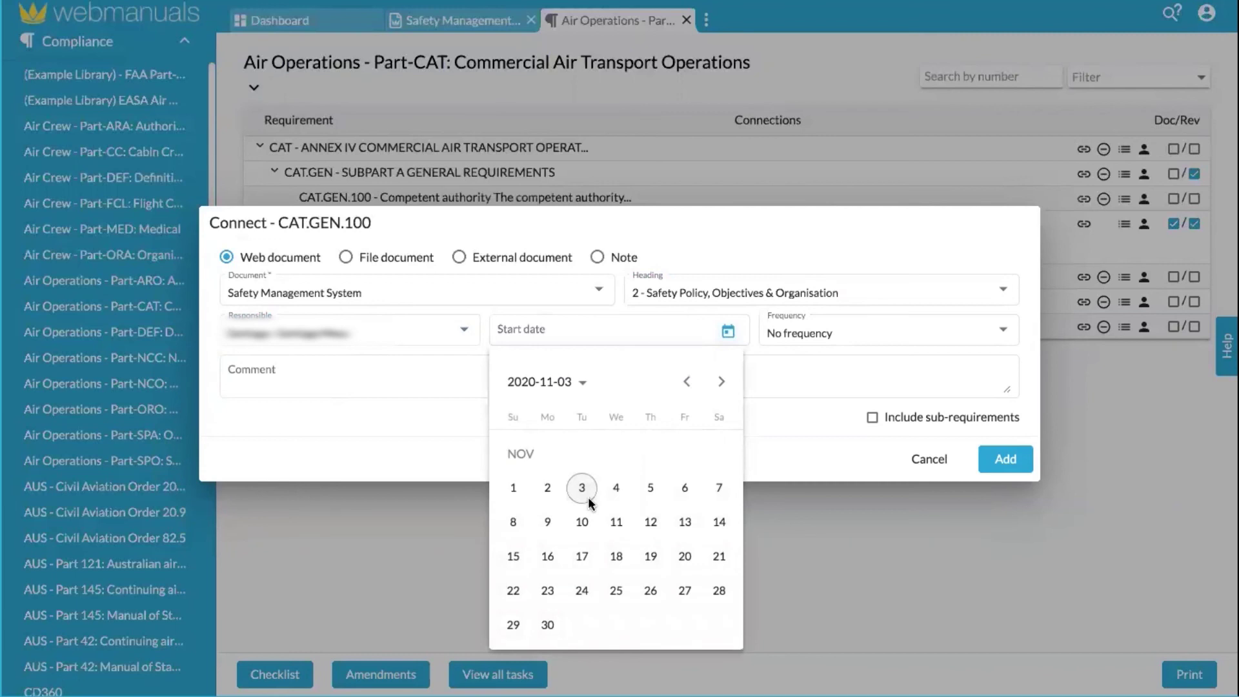
{"action": "left_click", "coordinate": [582, 488]}
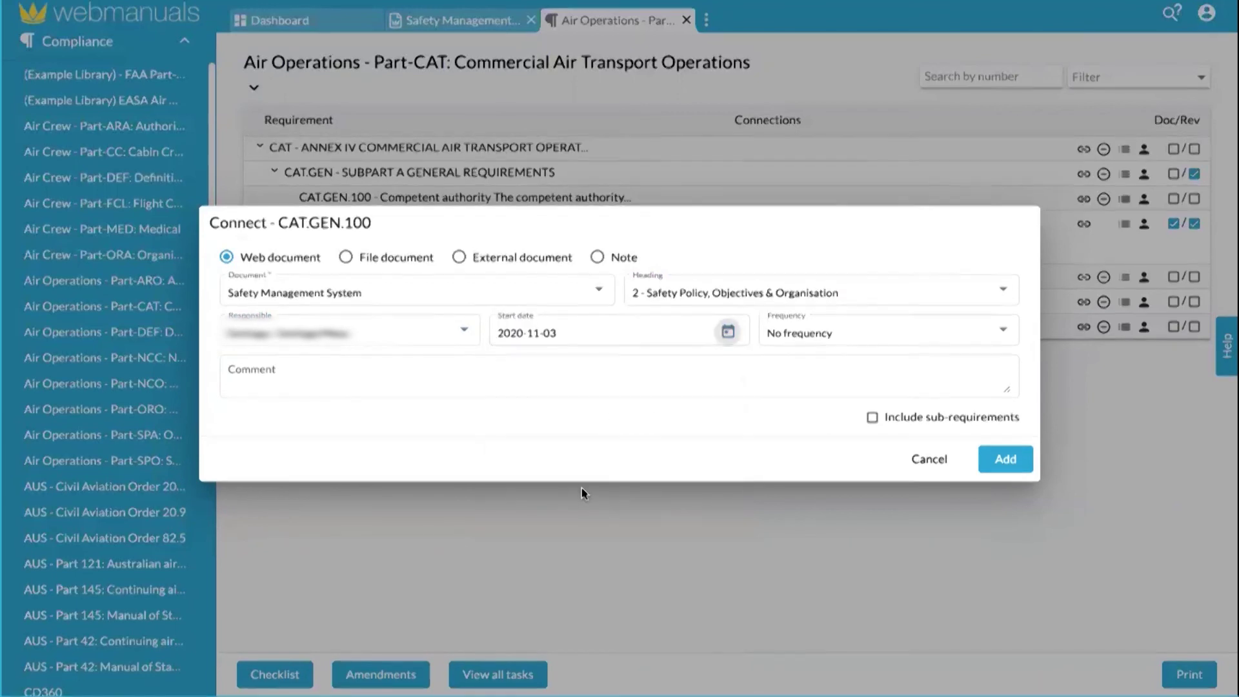
{"action": "left_click", "coordinate": [1001, 458]}
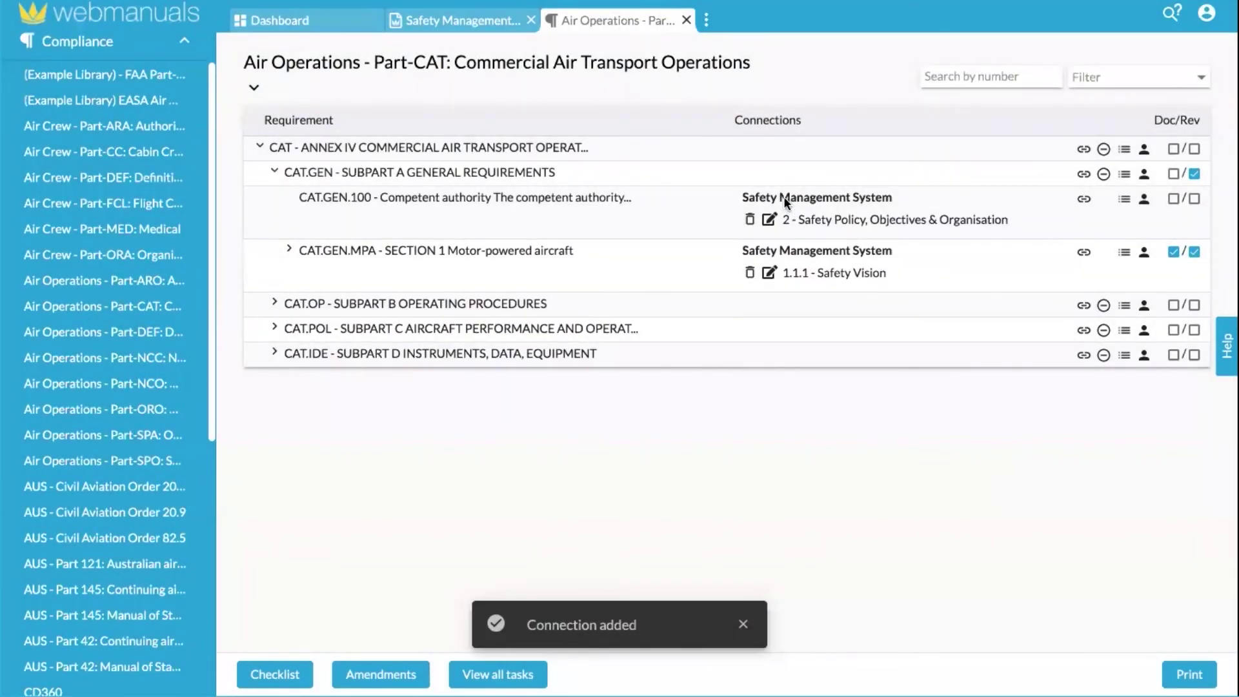